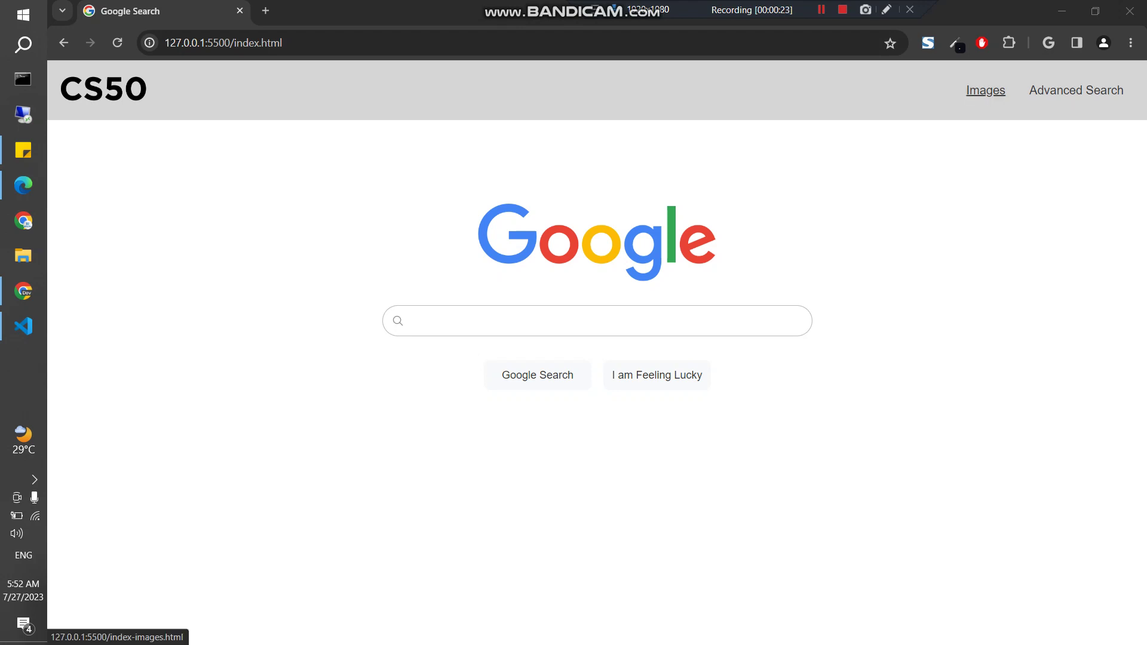
Visit the clone's Images and Advanced Search pages, then return to the Search page
{"action": "left_click", "coordinate": [986, 90]}
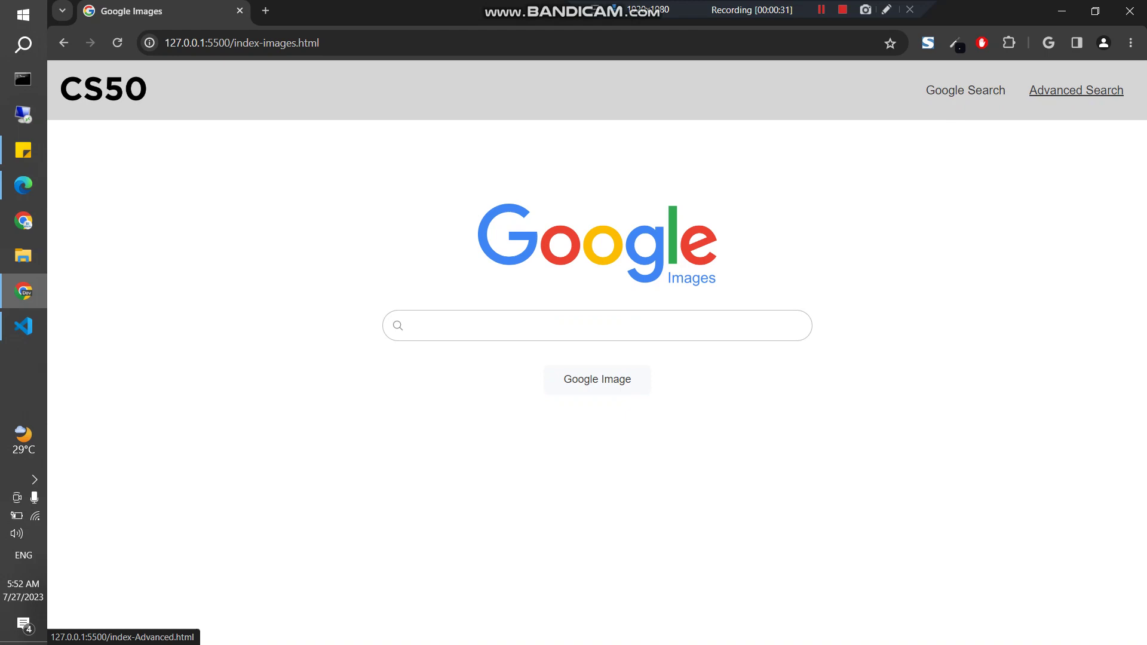
{"action": "left_click", "coordinate": [1076, 90]}
{"action": "left_click", "coordinate": [1021, 90]}
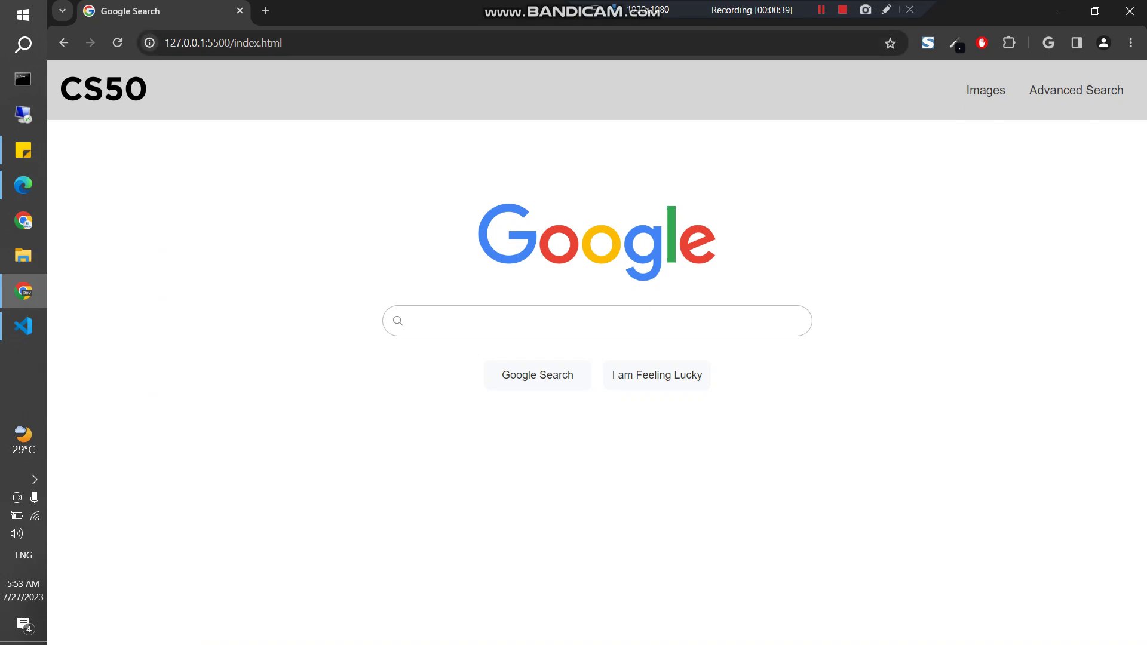
Search for 'python code', skim the Google results, and go back to the clone
{"action": "left_click", "coordinate": [450, 321]}
{"action": "key", "text": "Tab"}
{"action": "key", "text": "Tab"}
{"action": "key", "text": "shift+Tab"}
{"action": "key", "text": "shift+Tab"}
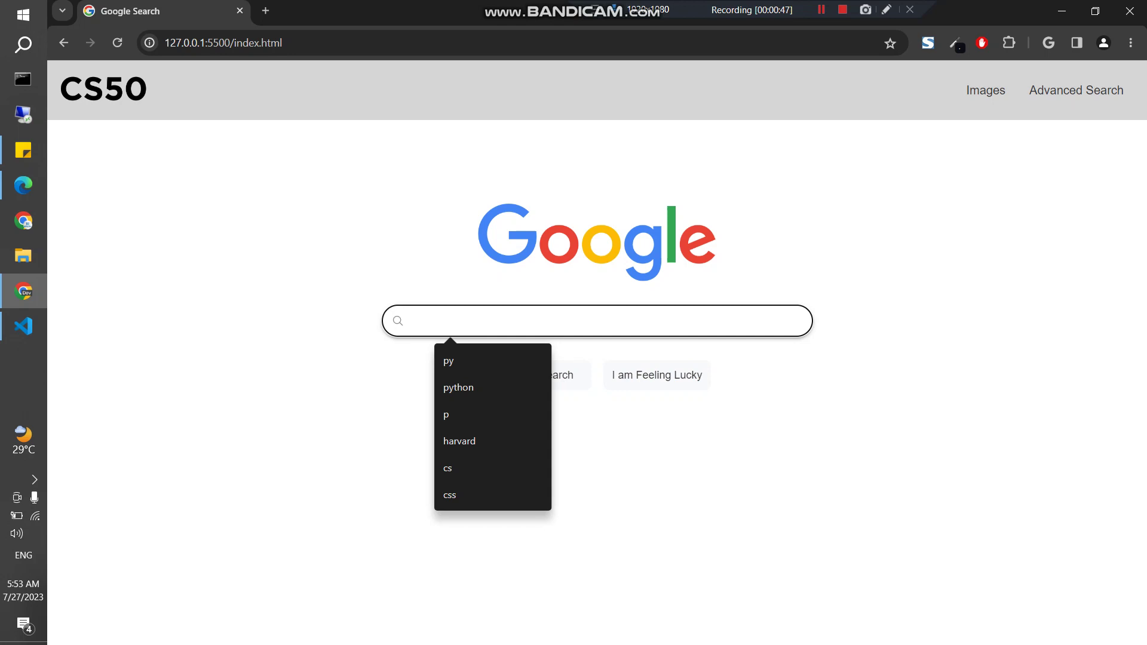
{"action": "type", "text": "p"}
{"action": "type", "text": "ython"}
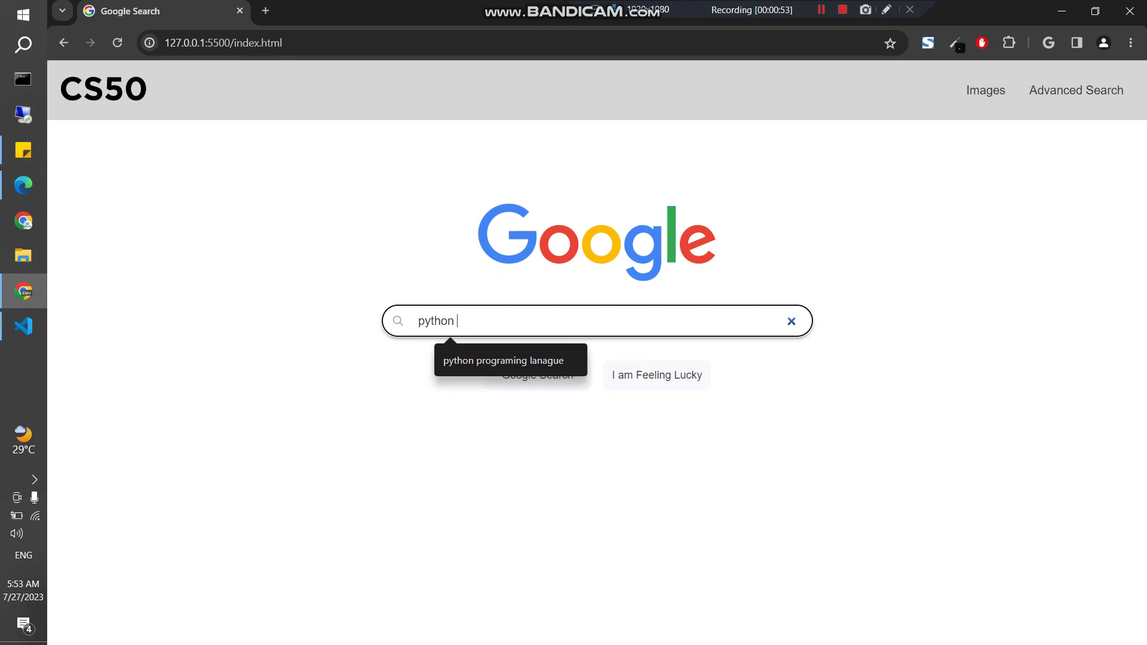
{"action": "type", "text": " code"}
{"action": "key", "text": "Return"}
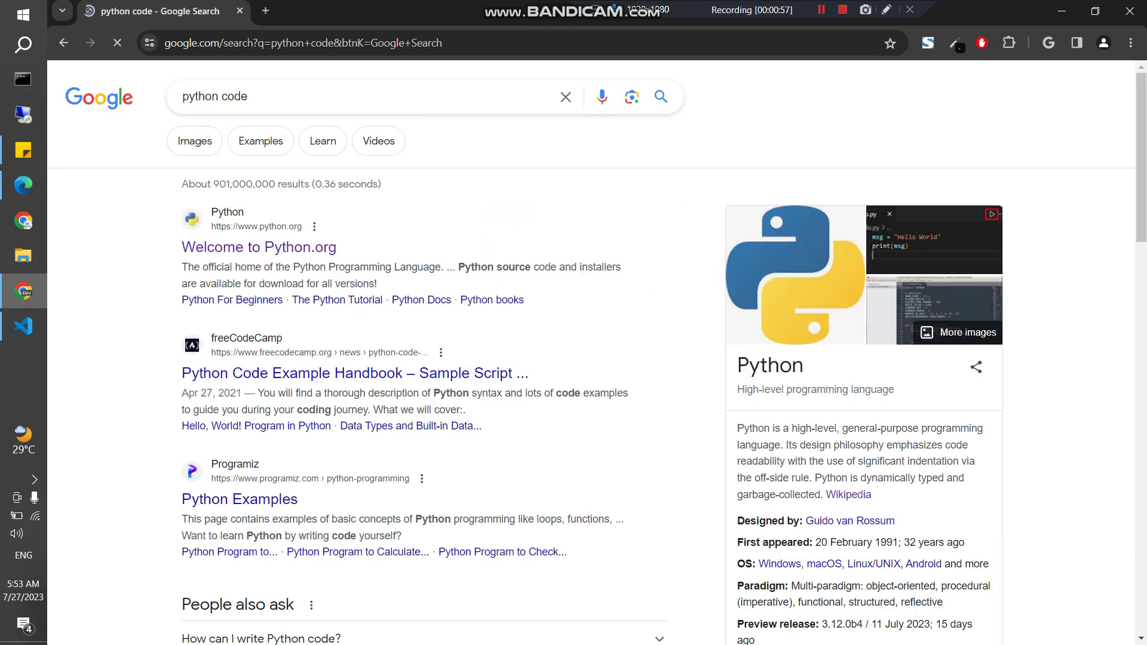
{"action": "scroll", "coordinate": [591, 358], "scroll_direction": "down", "scroll_amount": 3}
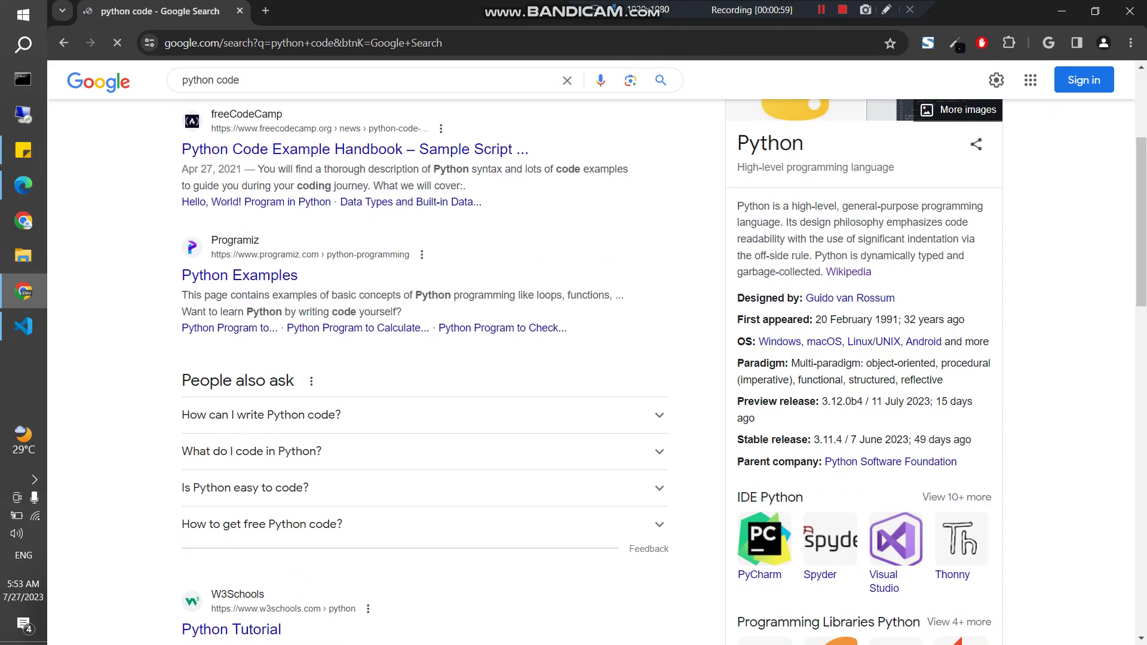
{"action": "scroll", "coordinate": [591, 359], "scroll_direction": "down", "scroll_amount": 6}
{"action": "scroll", "coordinate": [592, 358], "scroll_direction": "up", "scroll_amount": 8}
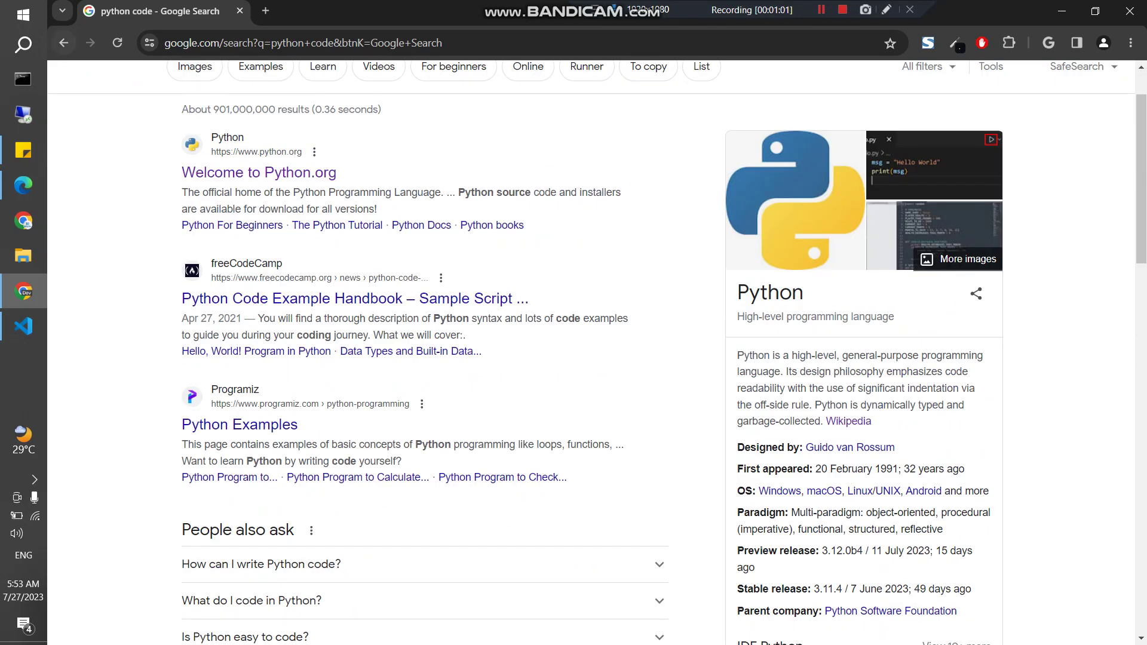
{"action": "key", "text": "alt+Left"}
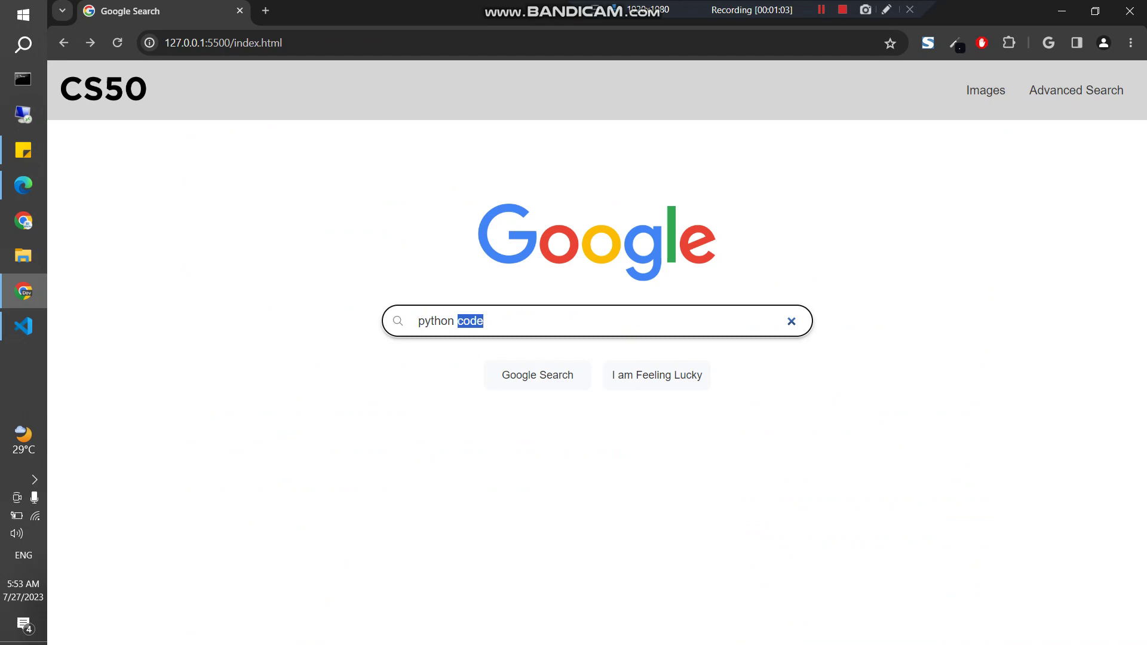
Replace the query with 'cs50', search, skim the results, and return to the clone
{"action": "key", "text": "ctrl+a"}
{"action": "type", "text": "cs50"}
{"action": "key", "text": "Return"}
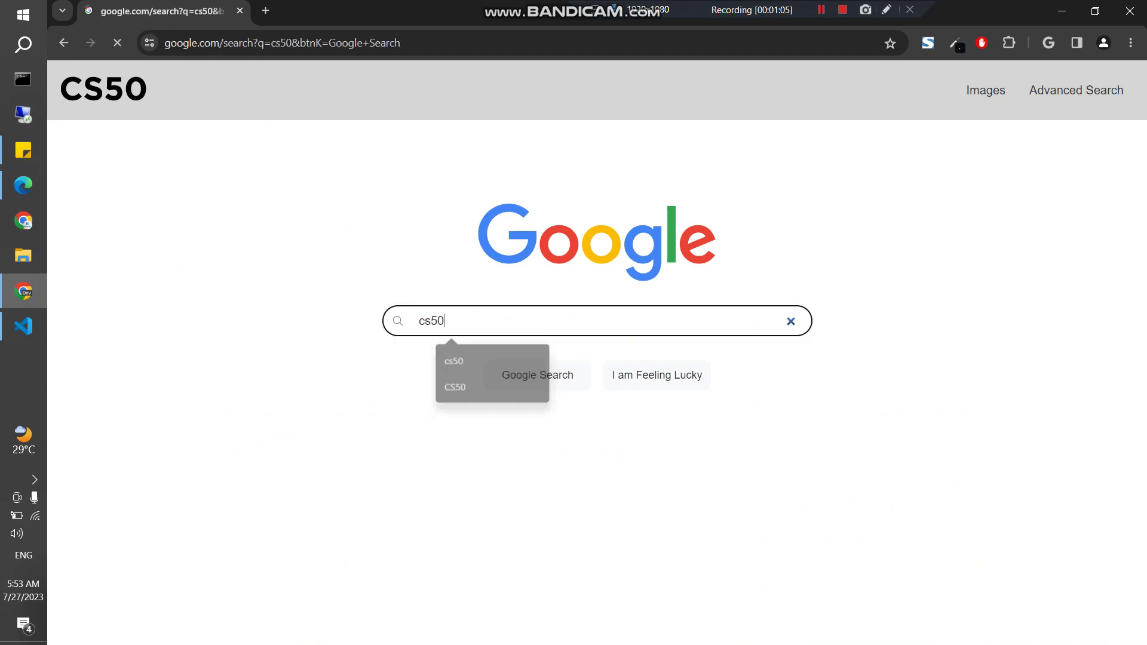
{"action": "scroll", "coordinate": [591, 358], "scroll_direction": "down", "scroll_amount": 10}
{"action": "scroll", "coordinate": [592, 358], "scroll_direction": "down", "scroll_amount": 5}
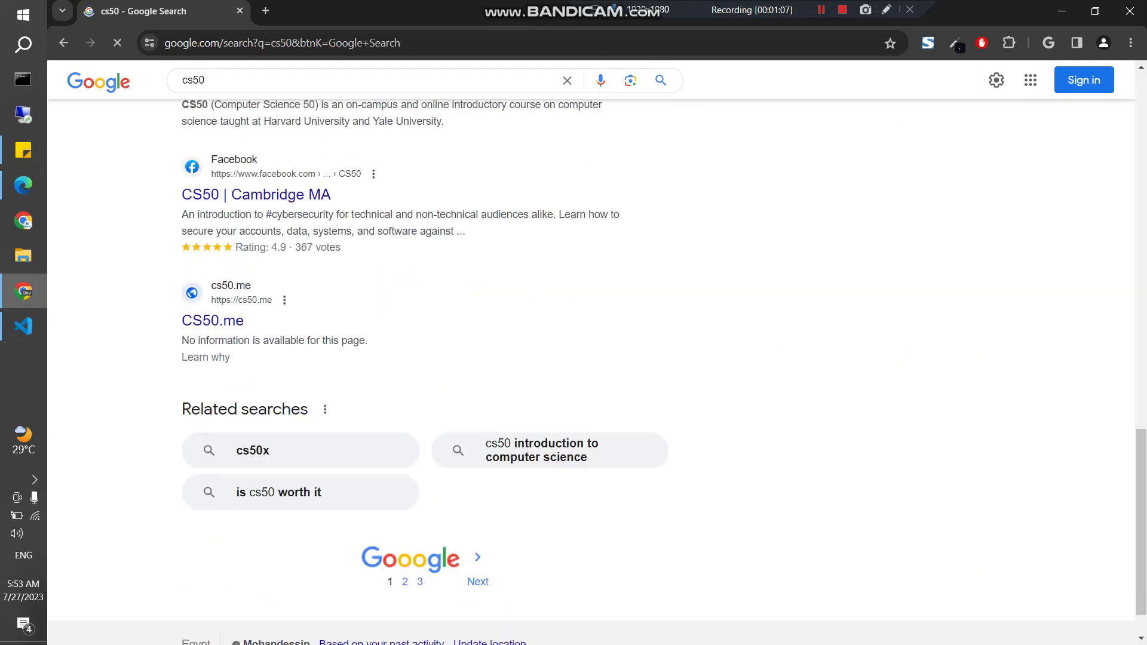
{"action": "scroll", "coordinate": [592, 359], "scroll_direction": "up", "scroll_amount": 15}
{"action": "left_click", "coordinate": [63, 43]}
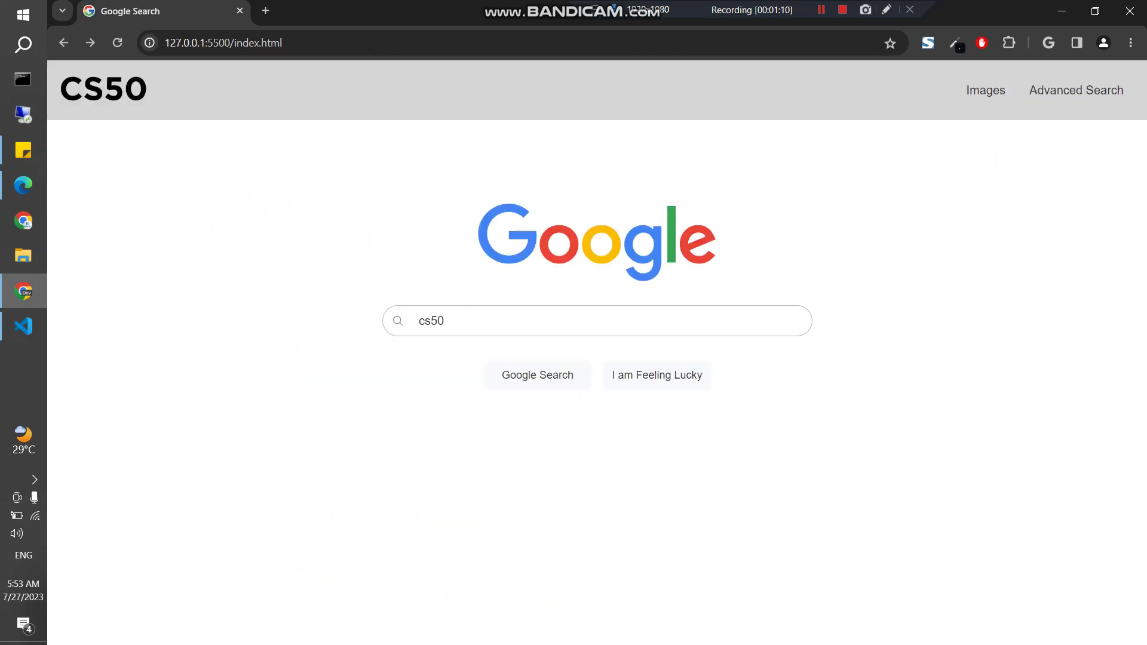
From the clone's Images page, image-search 'cs50', browse results, and go back
{"action": "left_click", "coordinate": [986, 90]}
{"action": "left_click", "coordinate": [418, 326]}
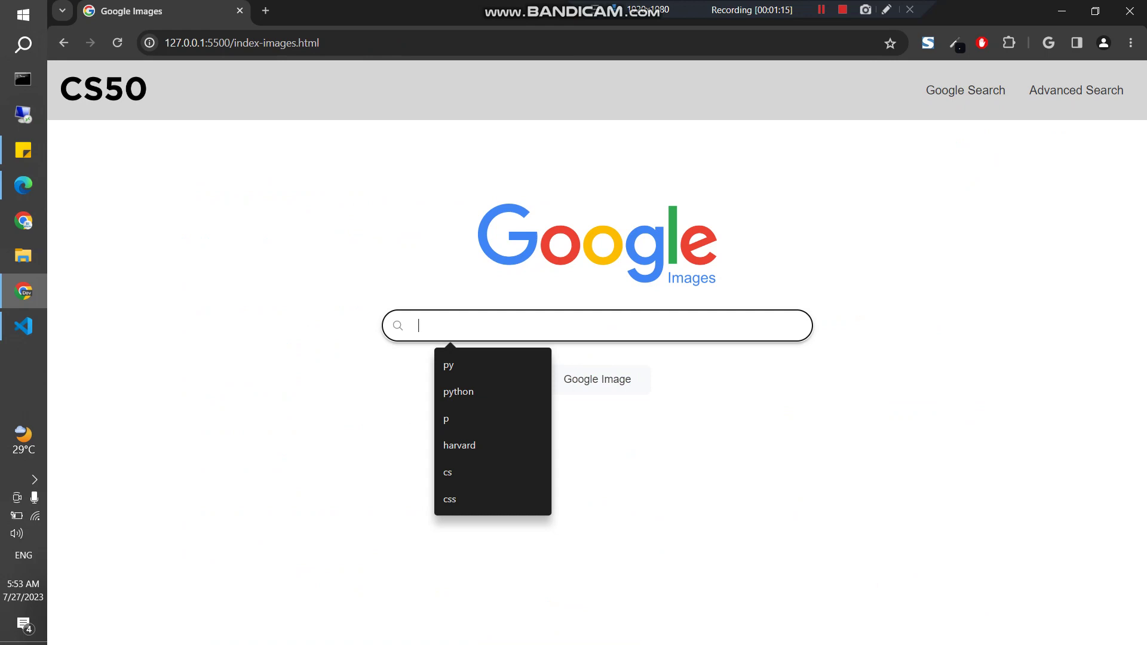
{"action": "type", "text": "cs"}
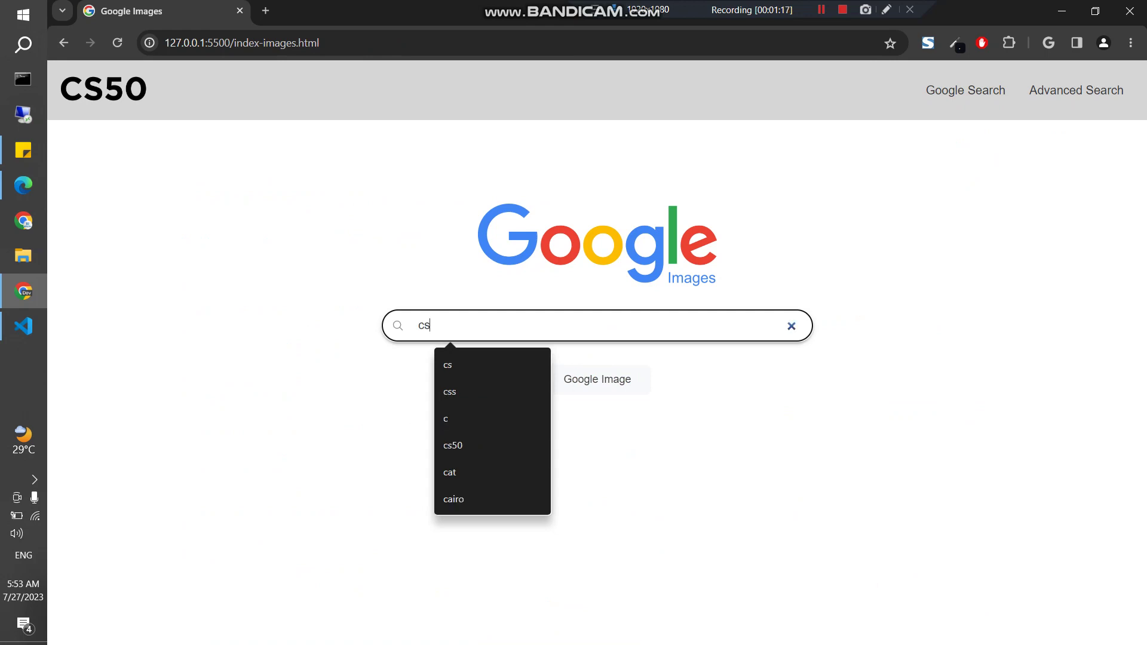
{"action": "type", "text": "50"}
{"action": "key", "text": "Return"}
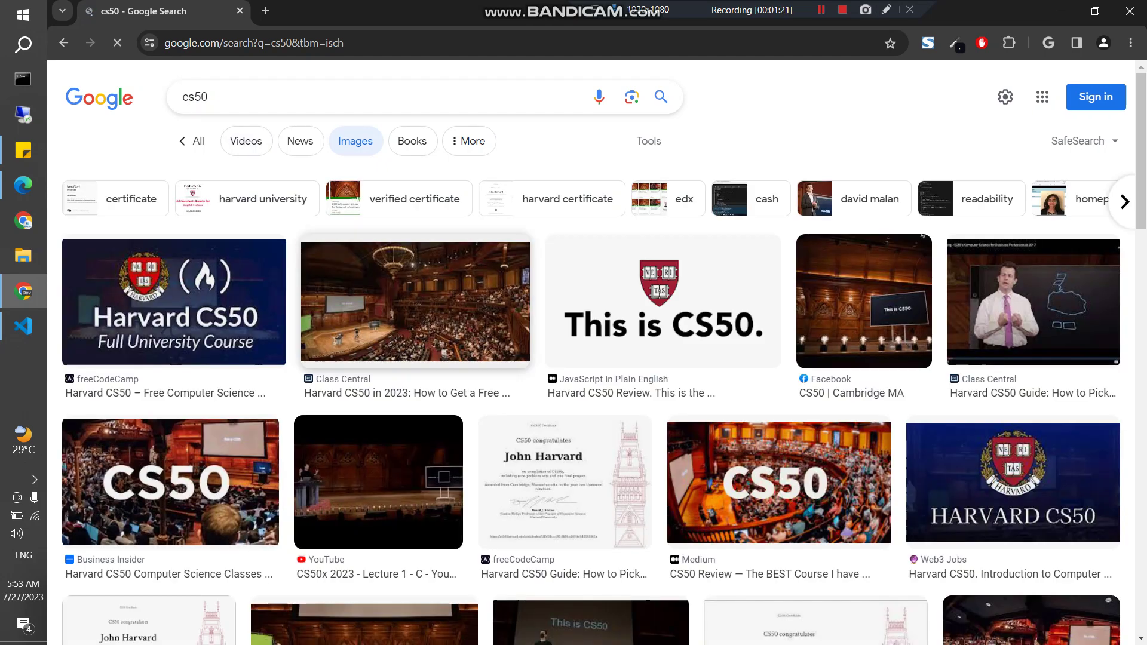
{"action": "scroll", "coordinate": [692, 364], "scroll_direction": "down", "scroll_amount": 7}
{"action": "scroll", "coordinate": [692, 364], "scroll_direction": "down", "scroll_amount": 3}
{"action": "scroll", "coordinate": [597, 370], "scroll_direction": "down", "scroll_amount": 5}
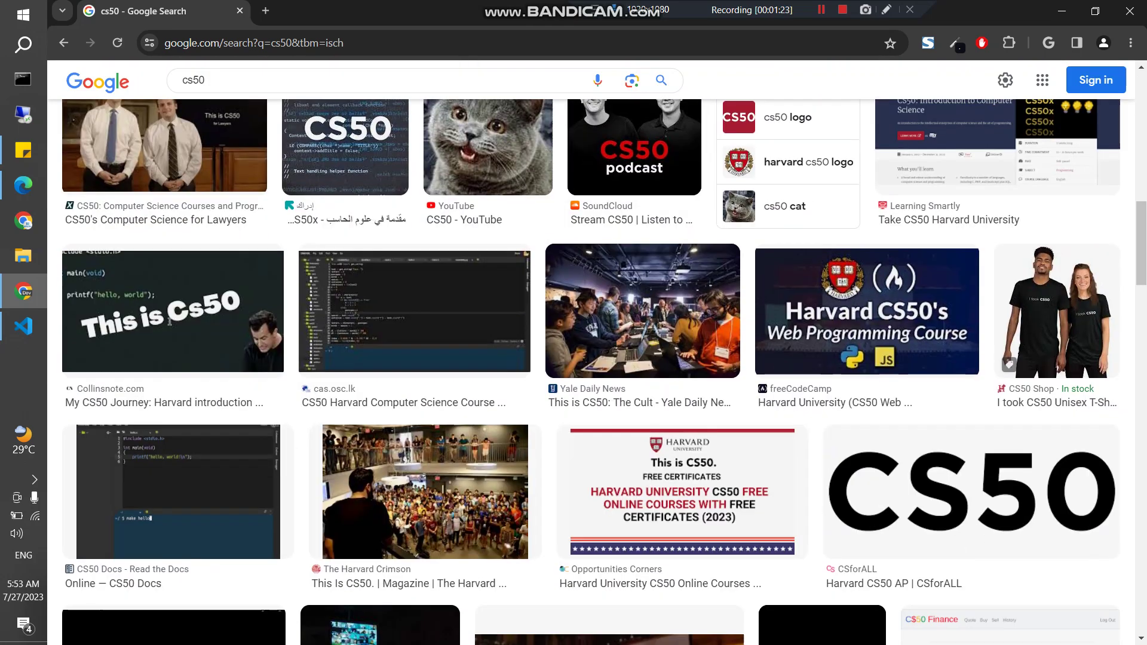
{"action": "left_click", "coordinate": [63, 43]}
Replace the query with 'cat', run the image search, browse, and return
{"action": "left_click", "coordinate": [445, 326]}
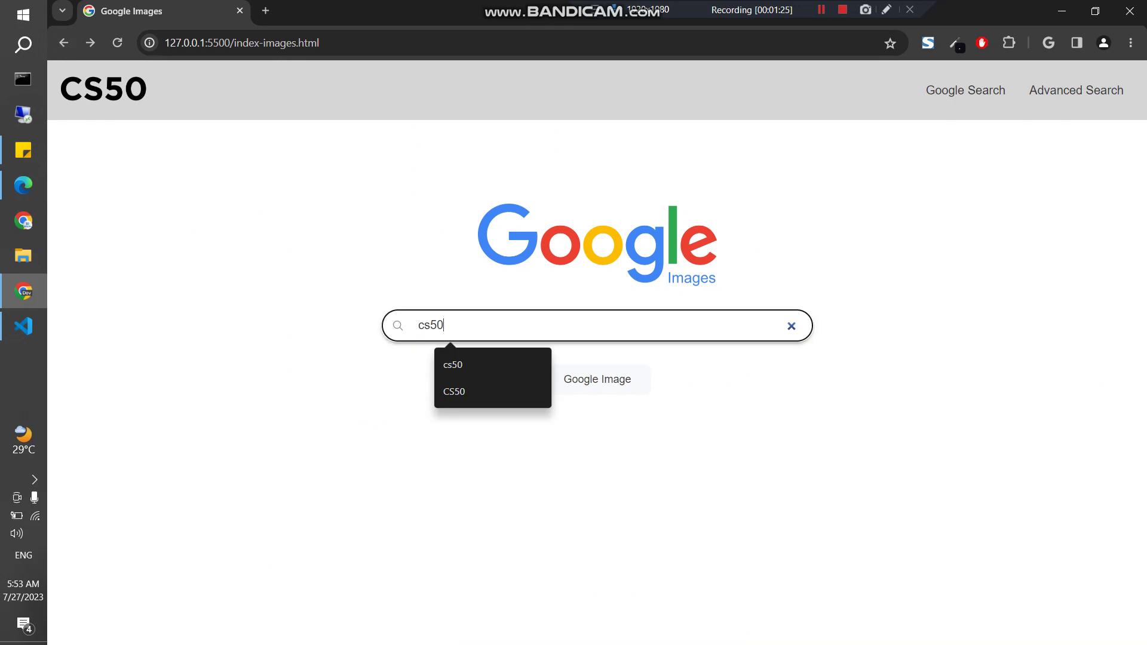
{"action": "key", "text": "BackSpace"}
{"action": "key", "text": "BackSpace"}
{"action": "key", "text": "BackSpace"}
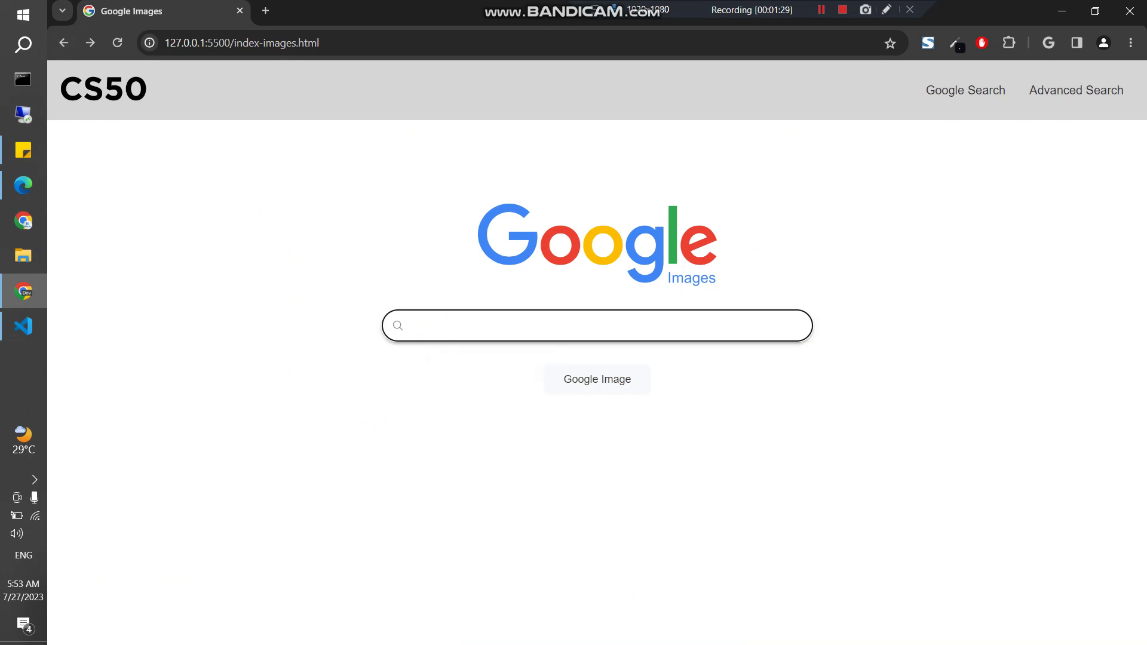
{"action": "type", "text": "cat"}
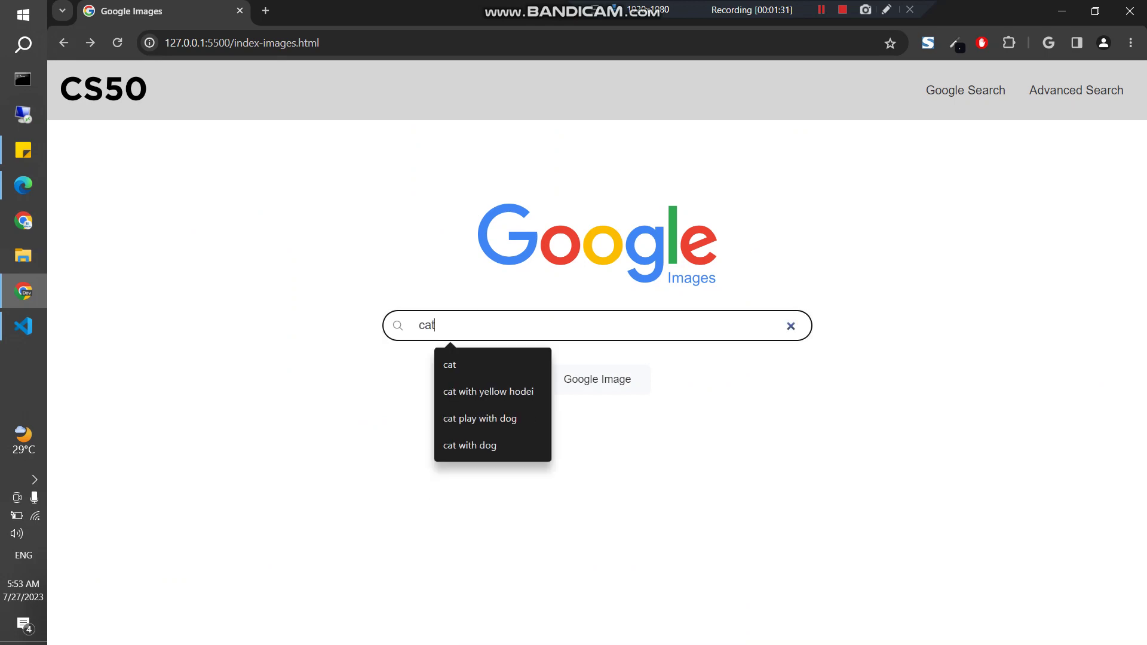
{"action": "key", "text": "Return"}
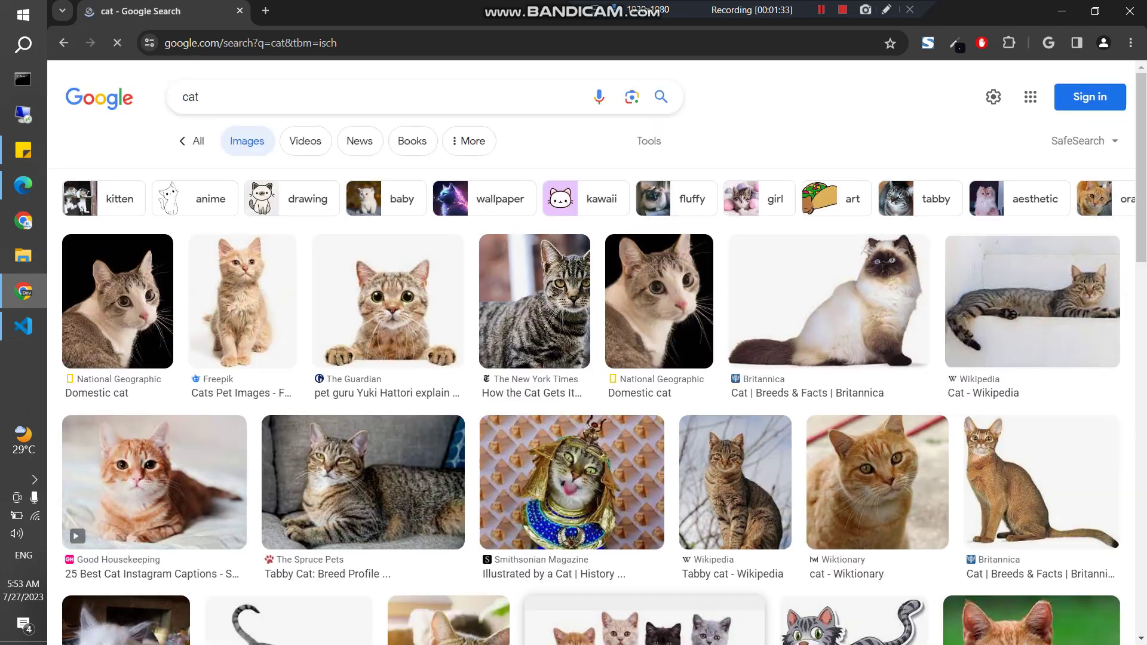
{"action": "scroll", "coordinate": [592, 370], "scroll_direction": "down", "scroll_amount": 5}
{"action": "scroll", "coordinate": [591, 371], "scroll_direction": "down", "scroll_amount": 5}
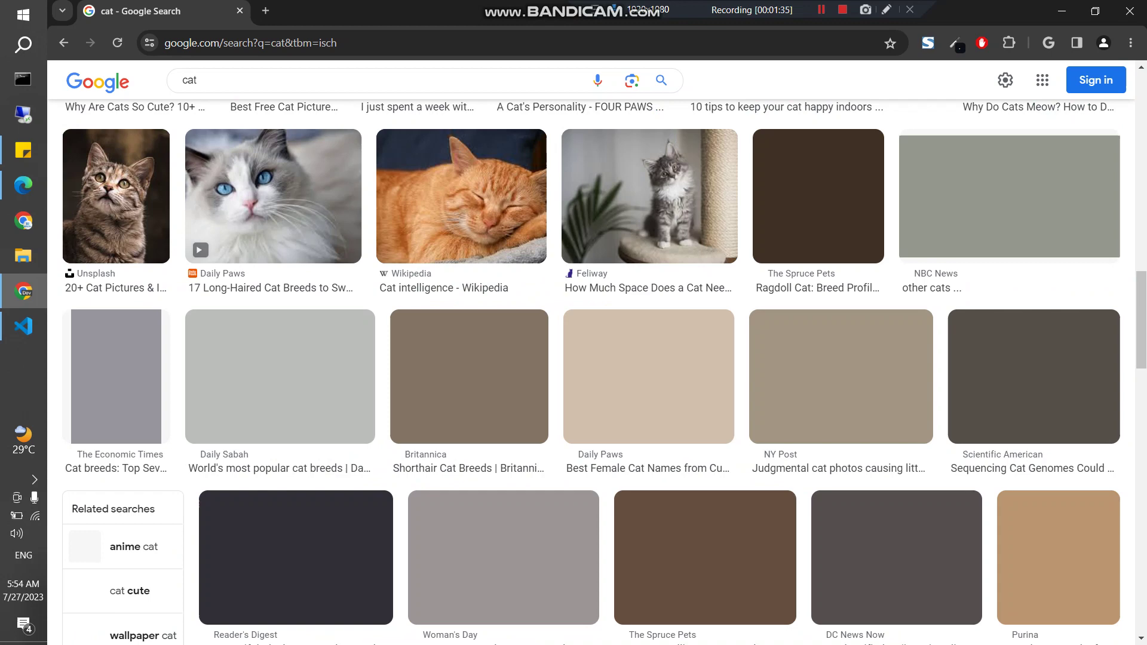
{"action": "key", "text": "alt+Left"}
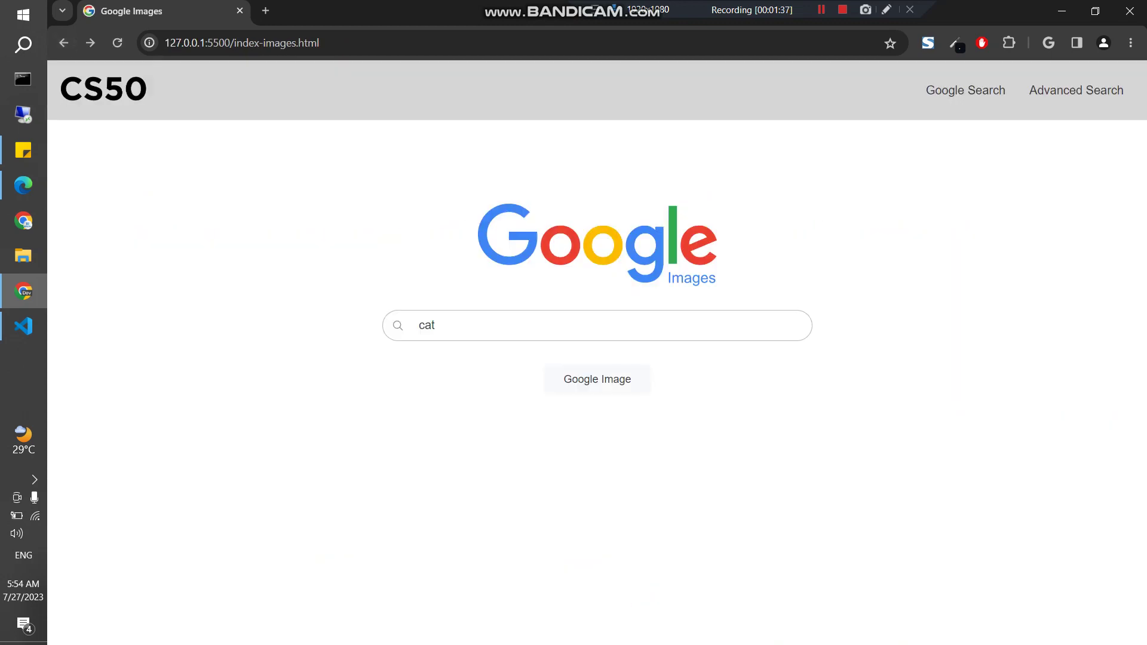
Submit 'hello world' in Advanced Search's 'all these words' field and scroll the results
{"action": "left_click", "coordinate": [1076, 91]}
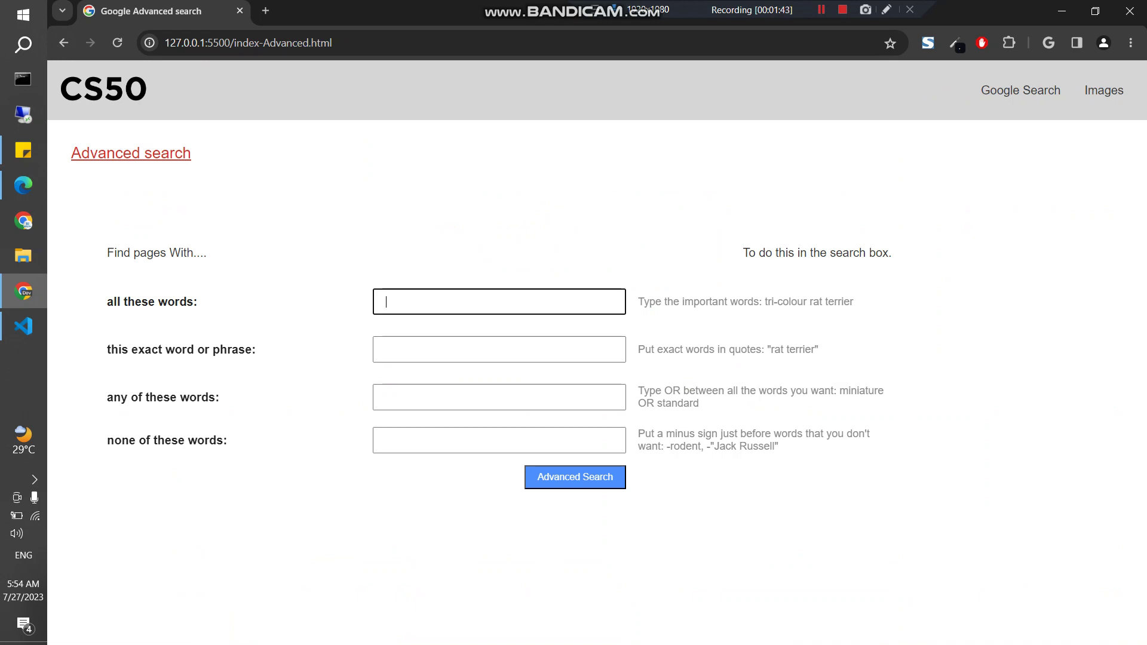
{"action": "key", "text": "Down"}
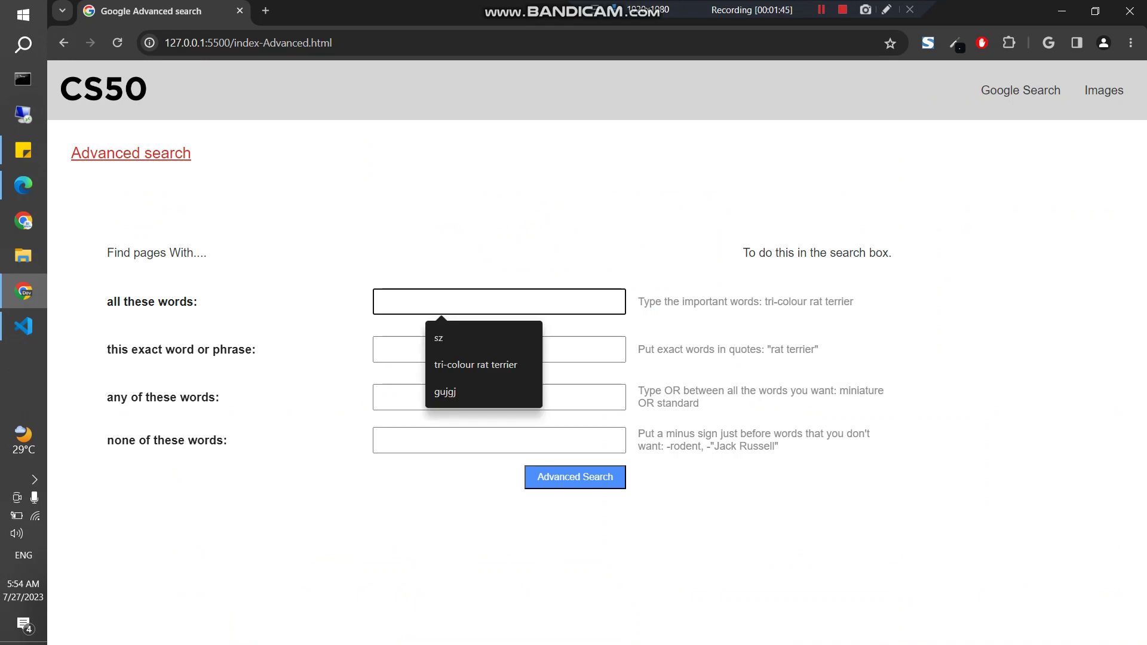
{"action": "key", "text": "Escape"}
{"action": "key", "text": "Down"}
{"action": "type", "text": "hello "}
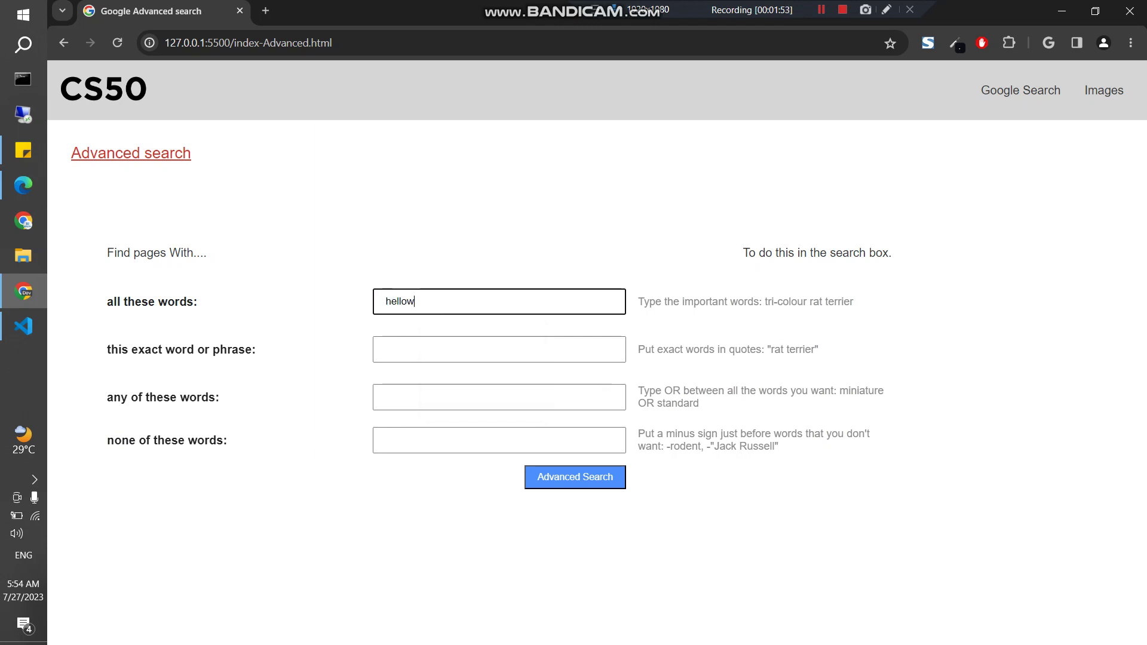
{"action": "type", "text": "world"}
{"action": "key", "text": "Return"}
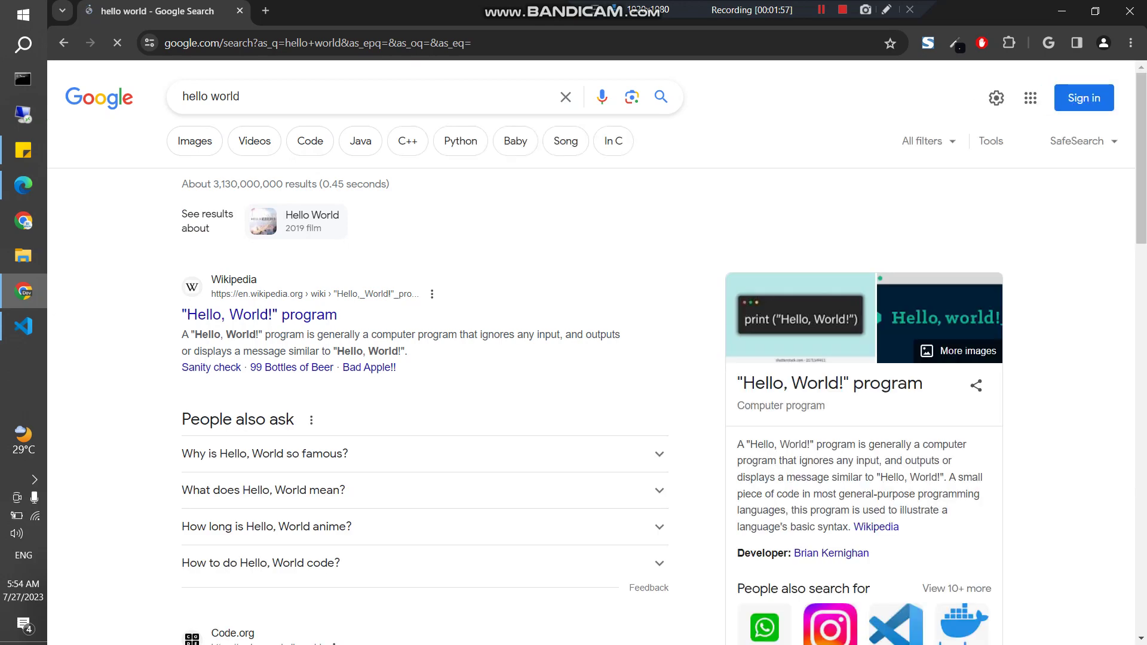
{"action": "scroll", "coordinate": [574, 359], "scroll_direction": "down", "scroll_amount": 1}
{"action": "scroll", "coordinate": [573, 359], "scroll_direction": "down", "scroll_amount": 2}
{"action": "scroll", "coordinate": [573, 359], "scroll_direction": "down", "scroll_amount": 2}
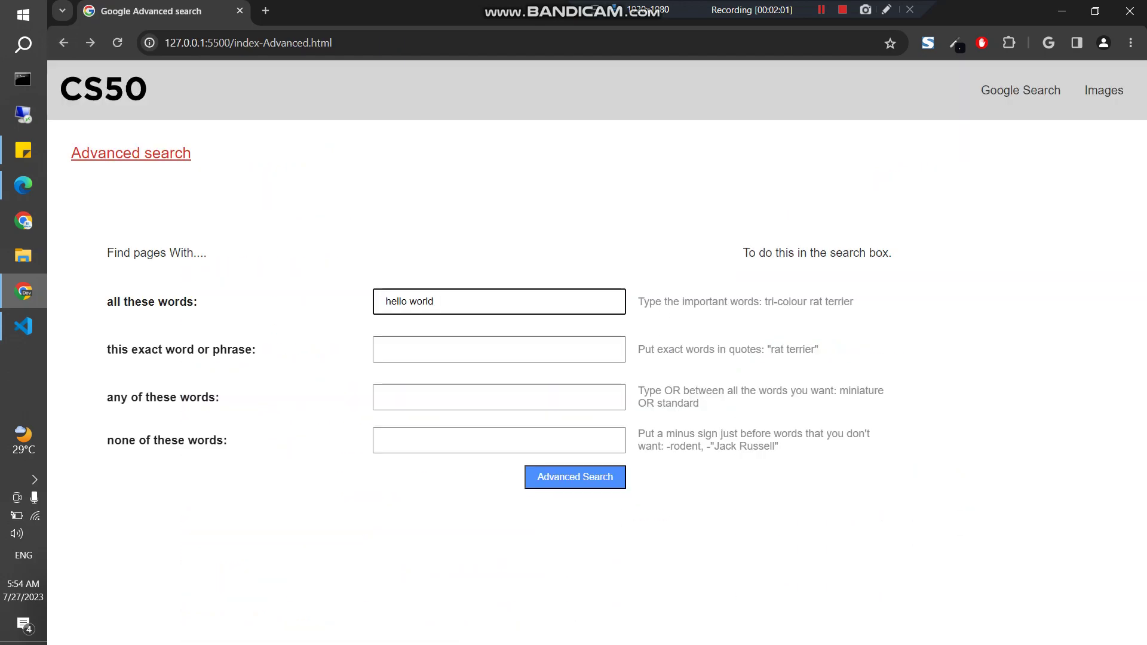
Submit an advanced search: all words 'cat', exact phrase 'yellow', any word 'hodie'
{"action": "key", "text": "ctrl+shift+Left"}
{"action": "key", "text": "ctrl+shift+Left"}
{"action": "key", "text": "BackSpace"}
{"action": "type", "text": "cat"}
{"action": "key", "text": "Tab"}
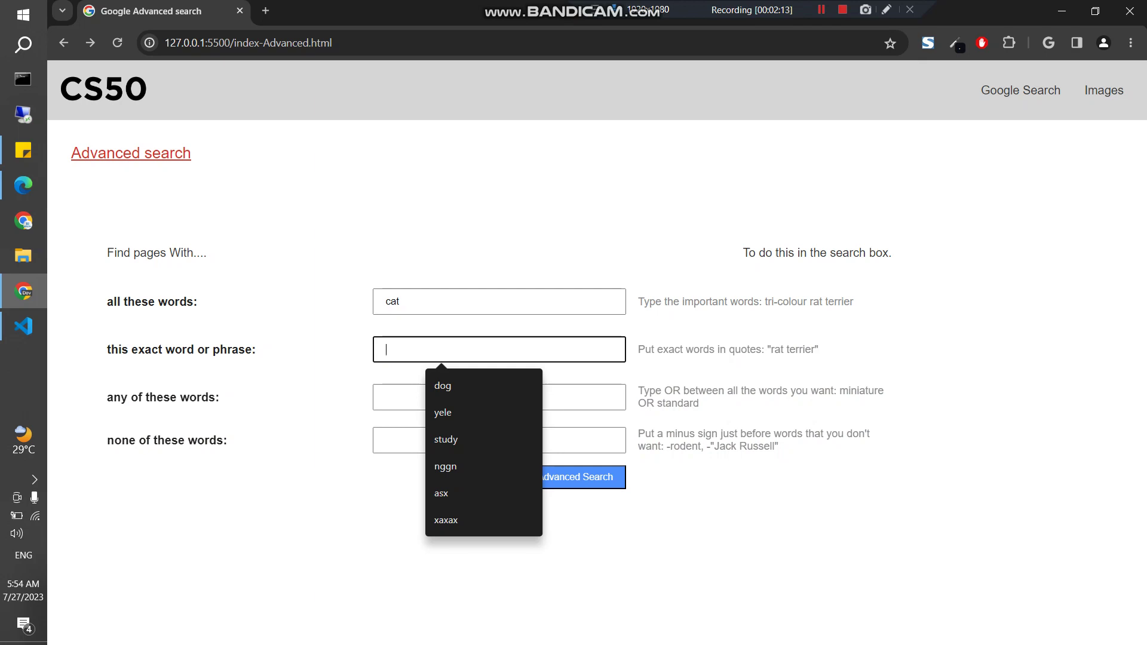
{"action": "type", "text": "yellow"}
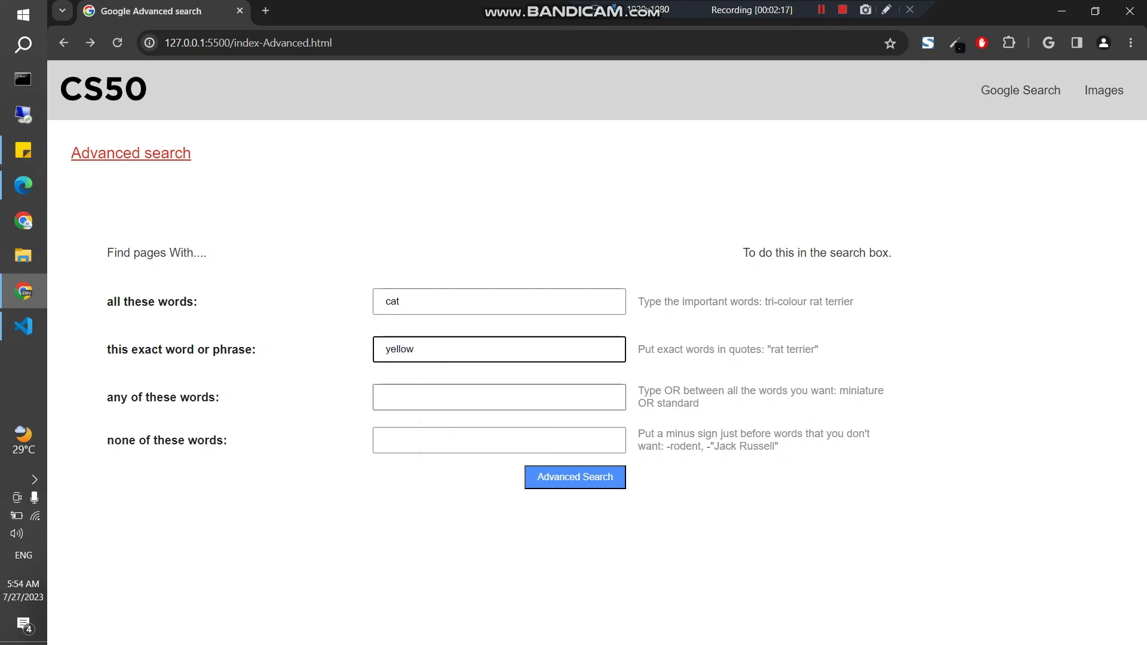
{"action": "key", "text": "Tab"}
{"action": "type", "text": "hodi"}
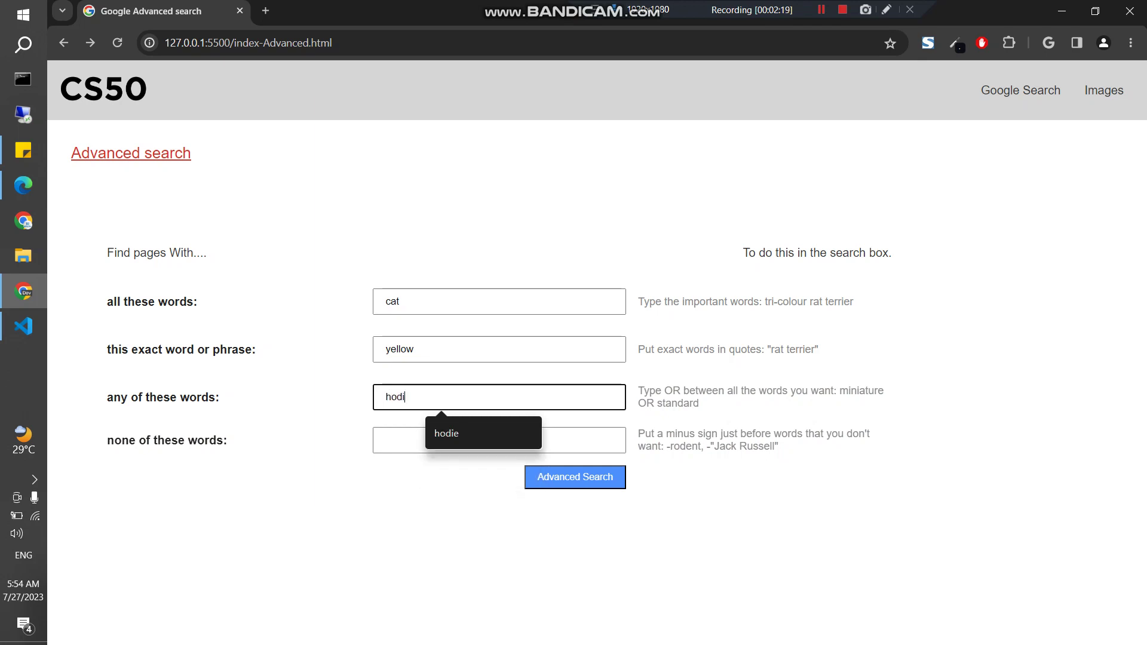
{"action": "type", "text": "e"}
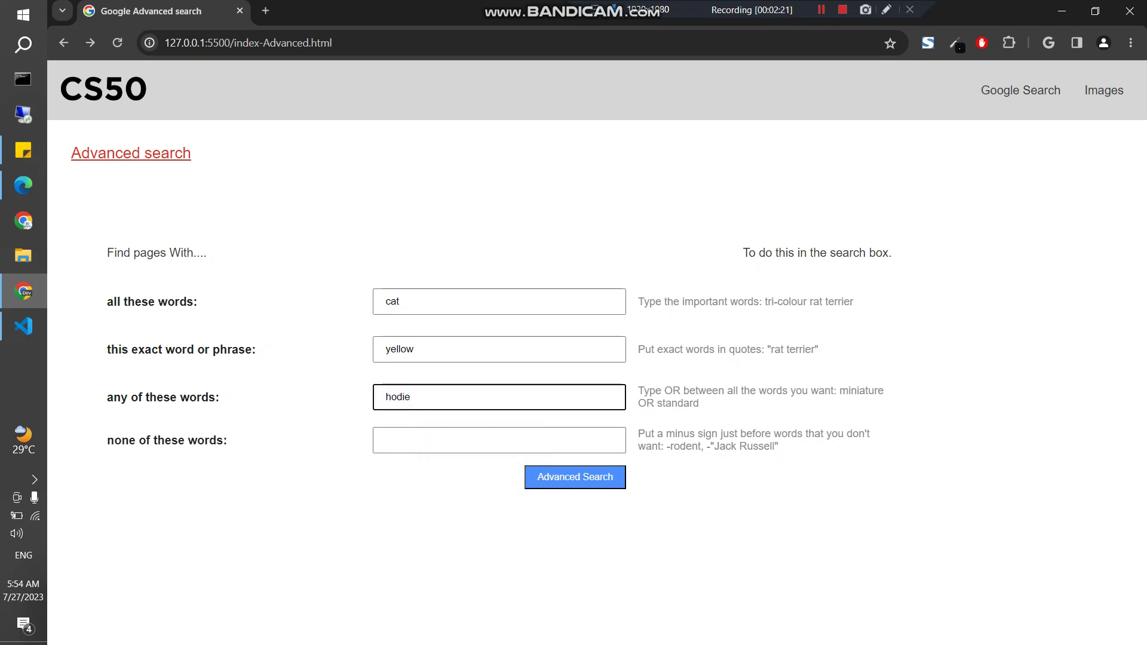
{"action": "key", "text": "Return"}
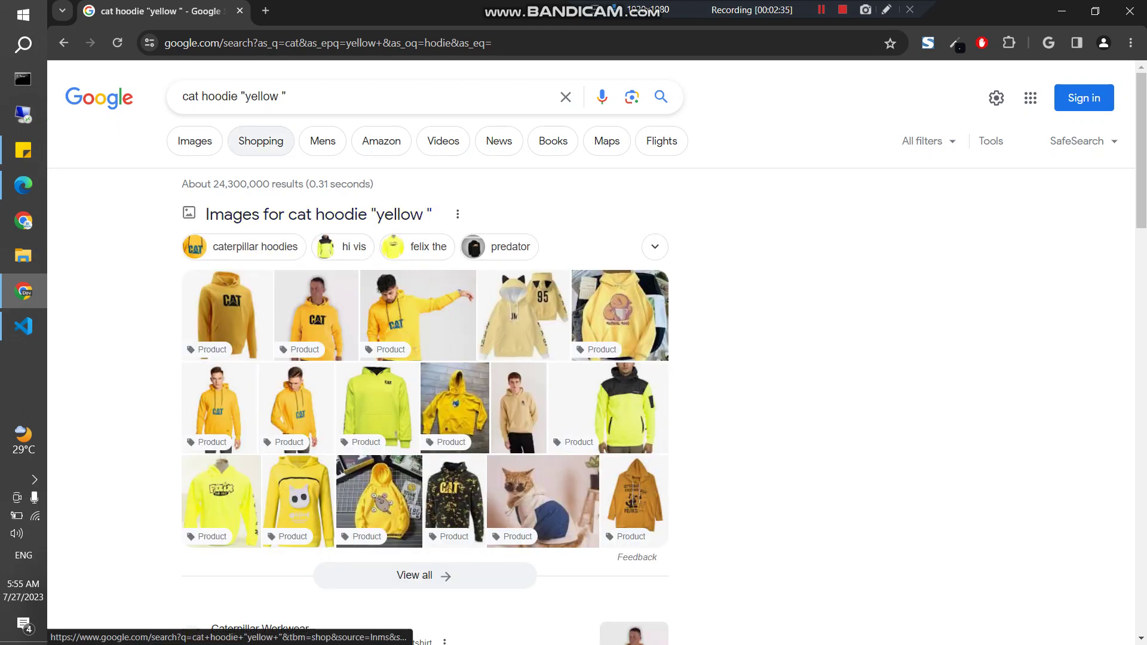
View the image results, preview the 'I'm a cat' hoodie, then return to the form
{"action": "left_click", "coordinate": [196, 141]}
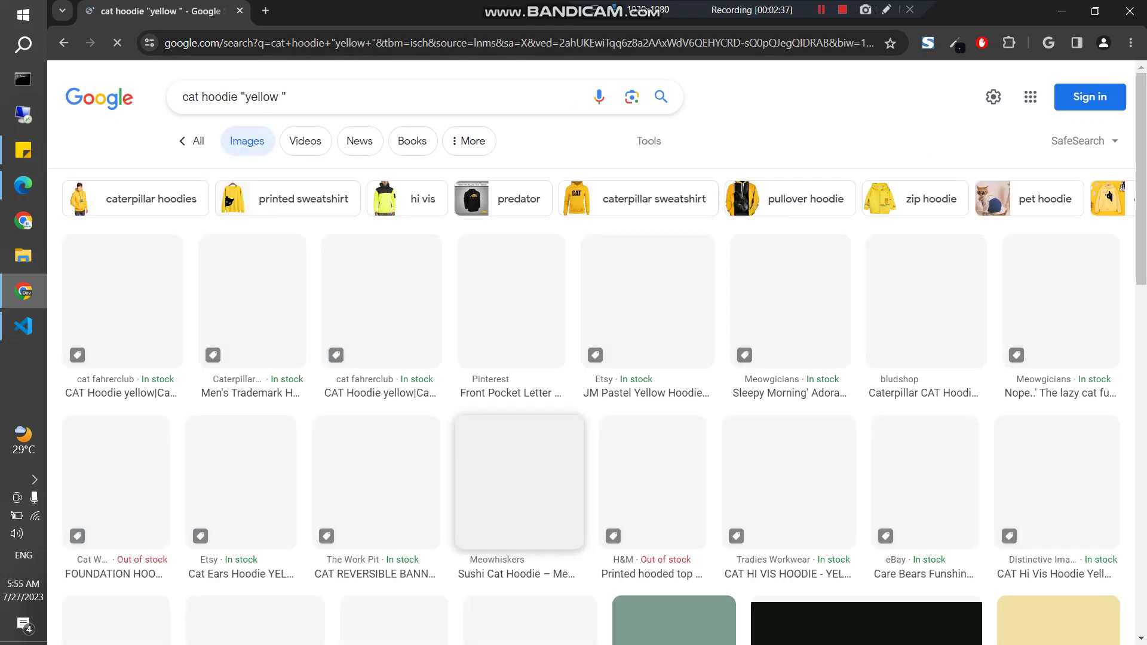
{"action": "left_click", "coordinate": [511, 302]}
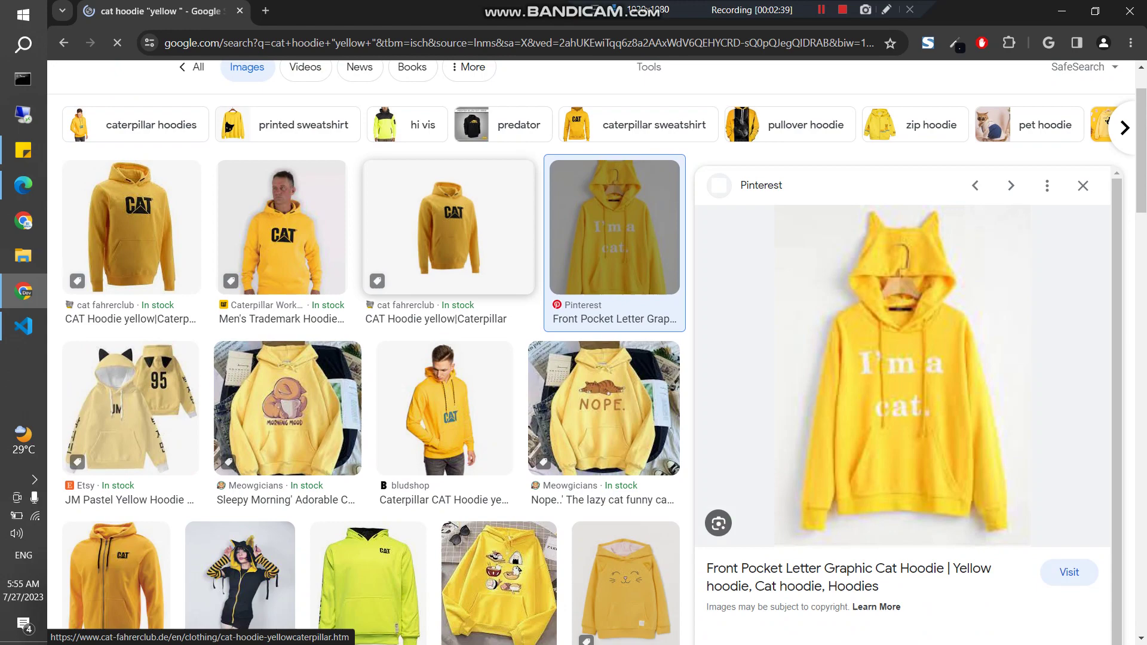
{"action": "scroll", "coordinate": [371, 359], "scroll_direction": "down", "scroll_amount": 5}
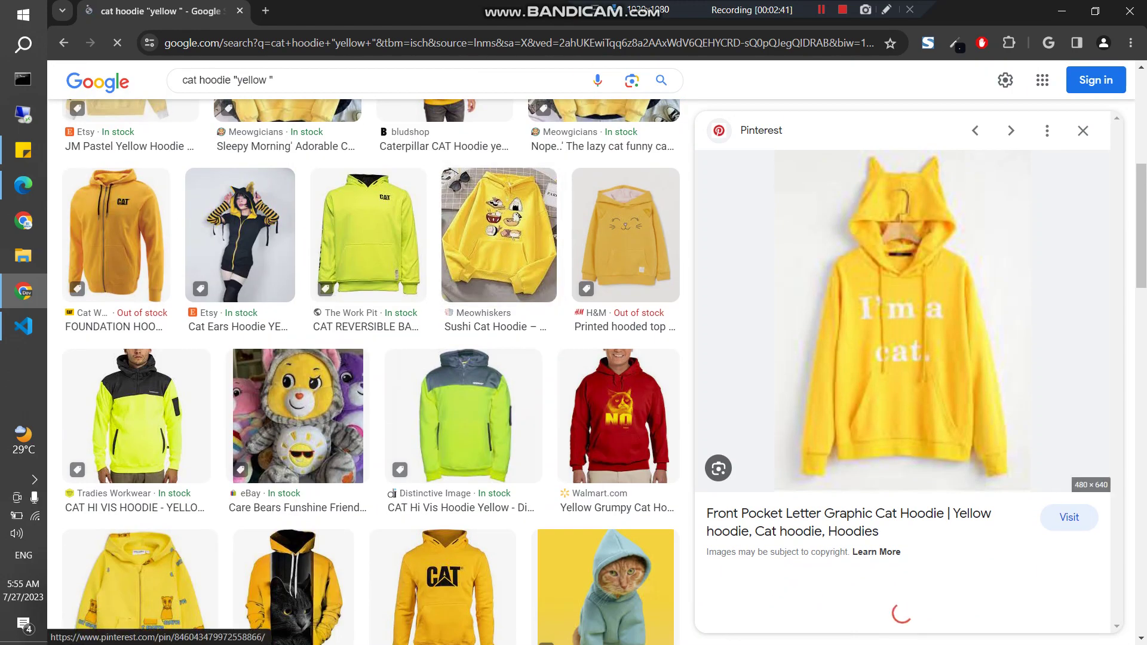
{"action": "scroll", "coordinate": [371, 299], "scroll_direction": "up", "scroll_amount": 6}
{"action": "left_click", "coordinate": [64, 42]}
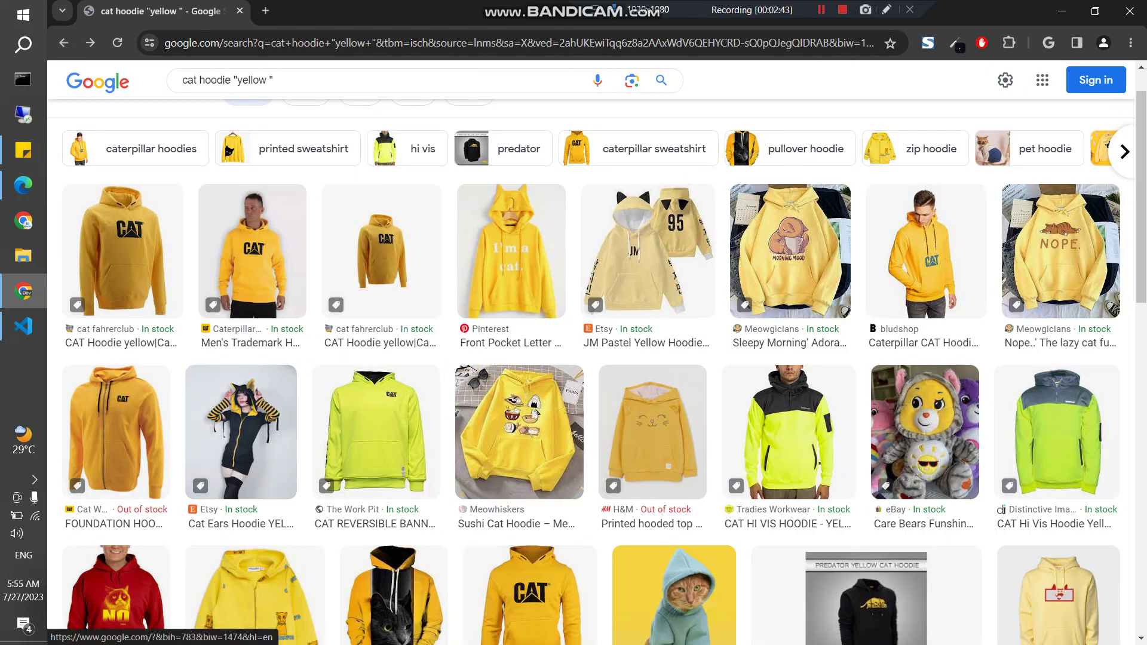
{"action": "left_click", "coordinate": [64, 43]}
{"action": "left_click", "coordinate": [64, 43]}
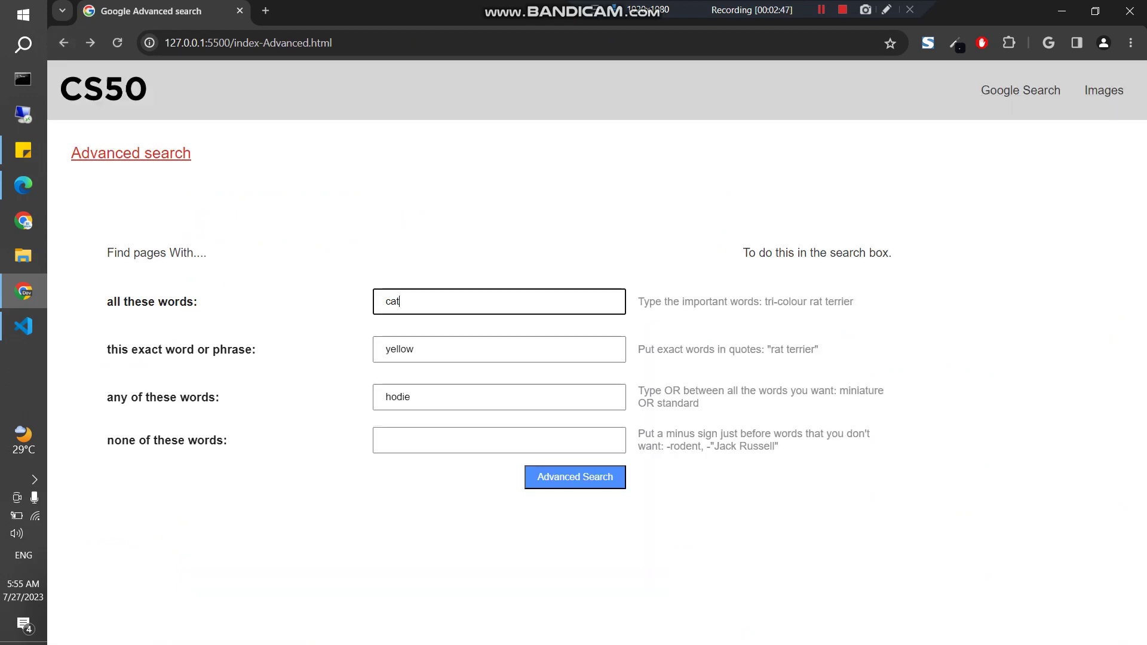
On the CS50 home page, pick the 'harvard' suggestion from 'ha' and submit it
{"action": "left_click", "coordinate": [1020, 90]}
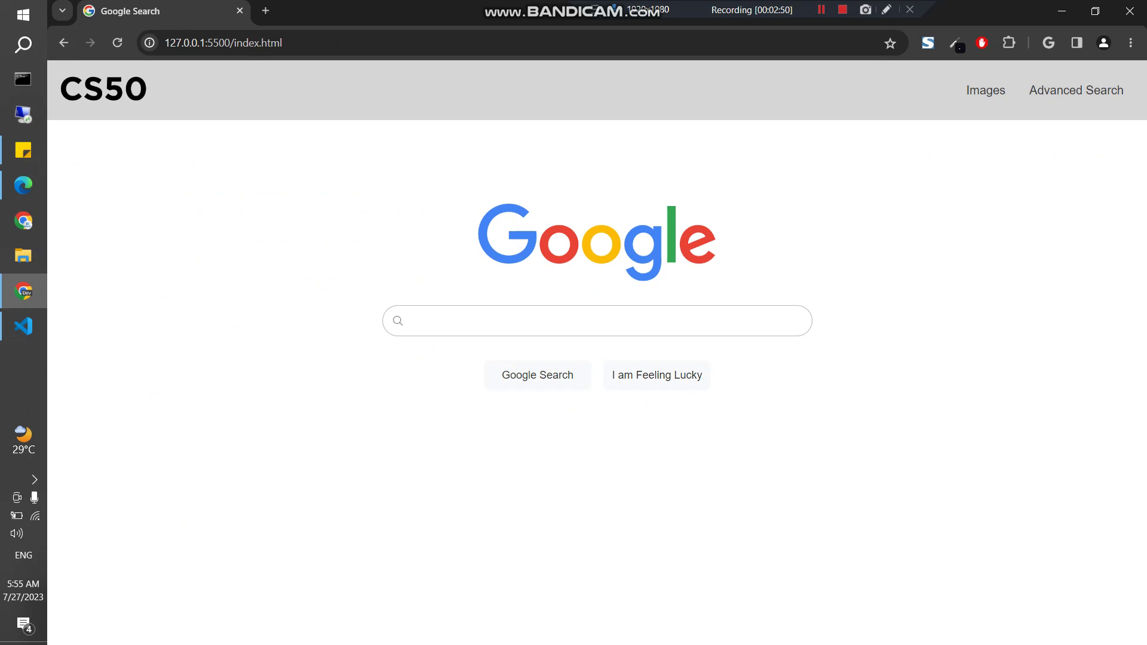
{"action": "left_click", "coordinate": [451, 321]}
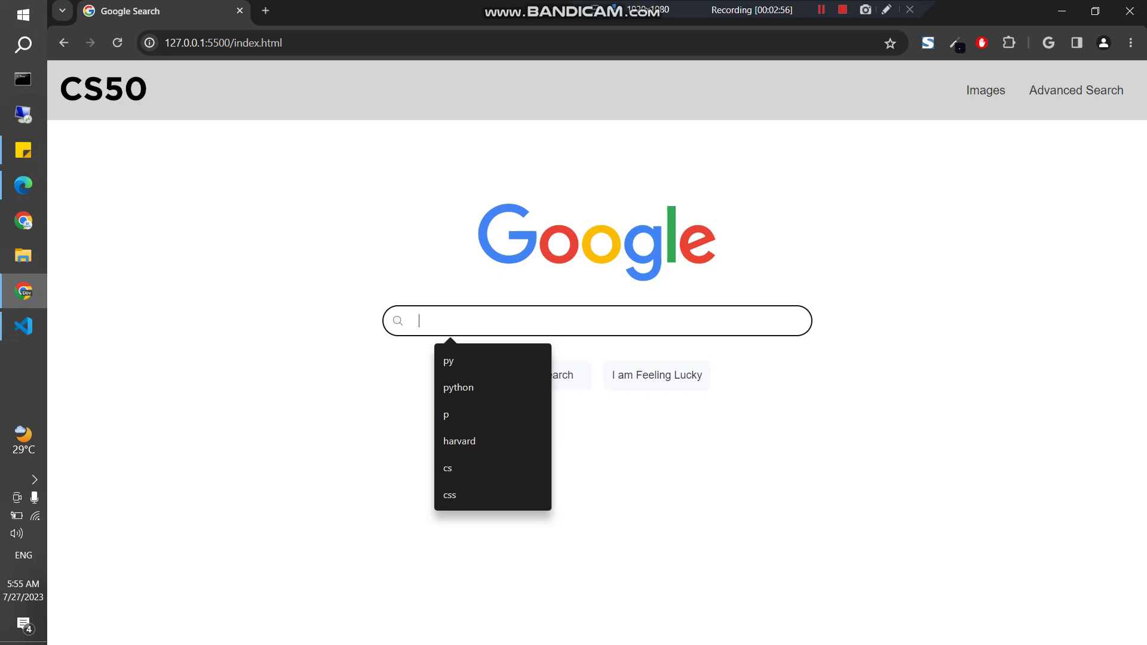
{"action": "type", "text": "ha"}
{"action": "key", "text": "Down"}
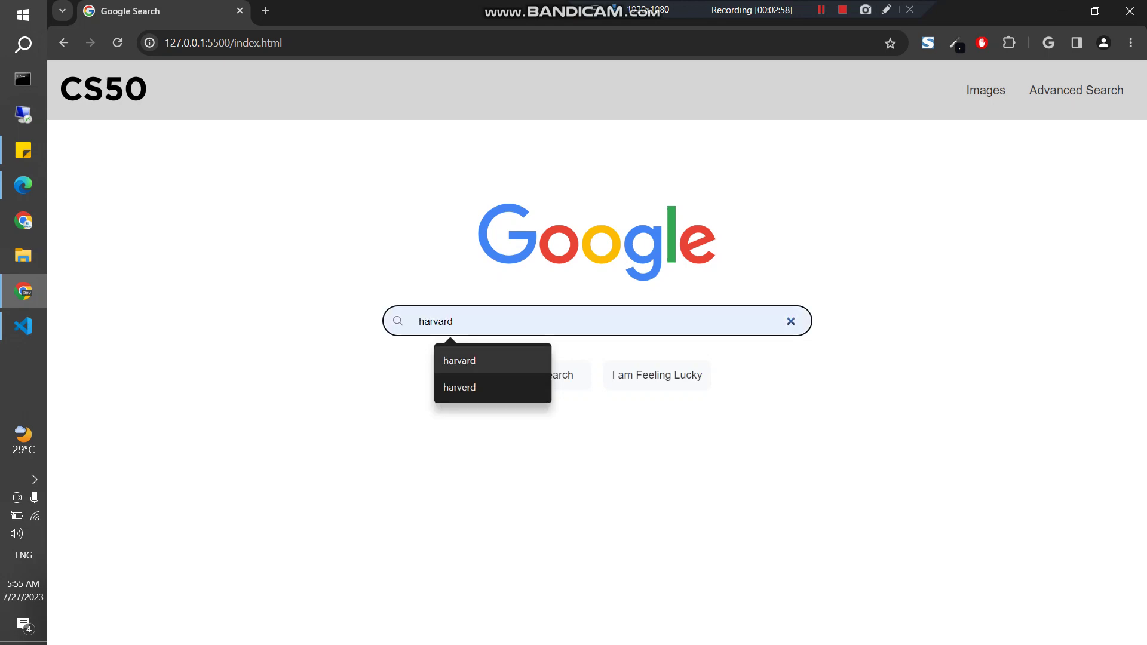
{"action": "key", "text": "Return"}
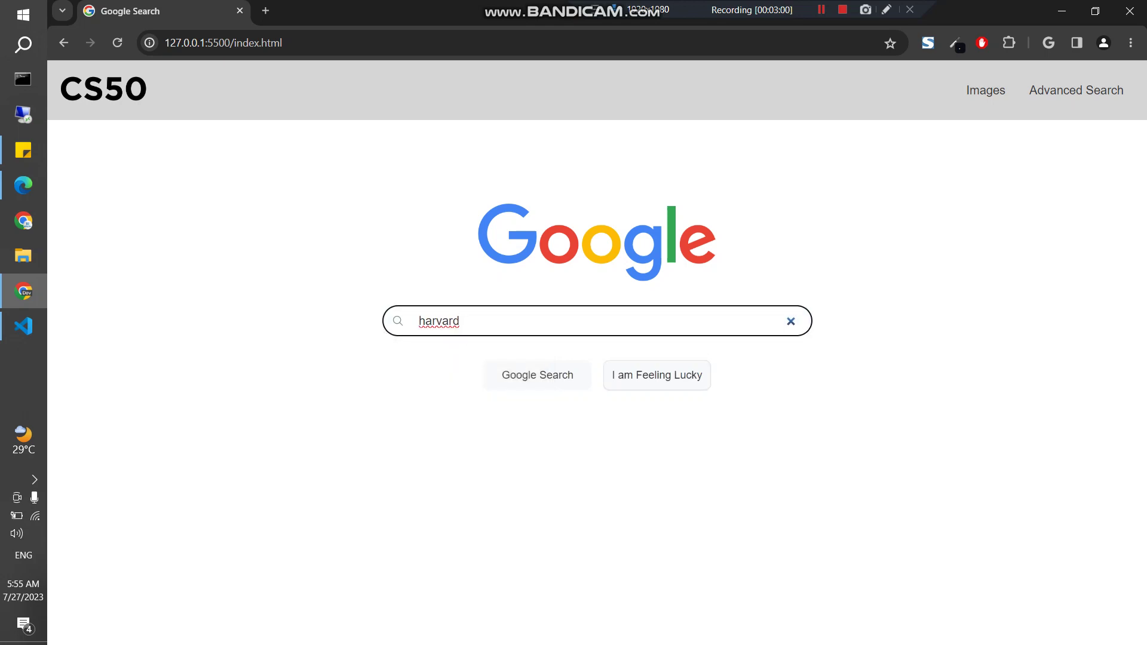
{"action": "key", "text": "Return"}
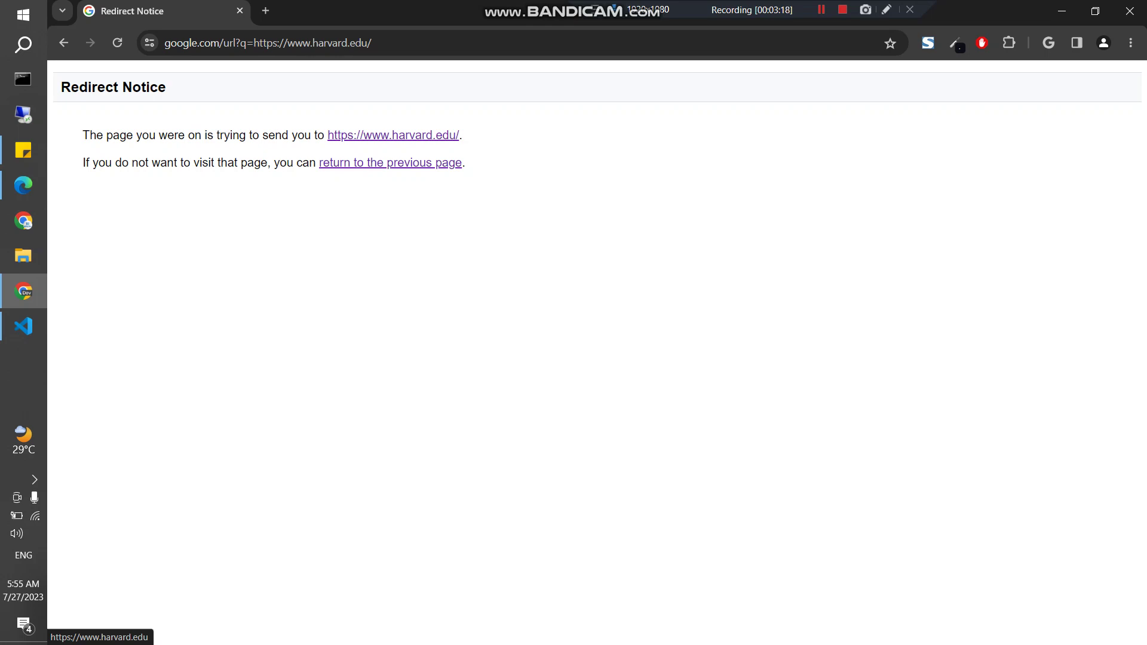
Follow the redirect to Harvard's website, scroll it, and come back
{"action": "left_click", "coordinate": [393, 135]}
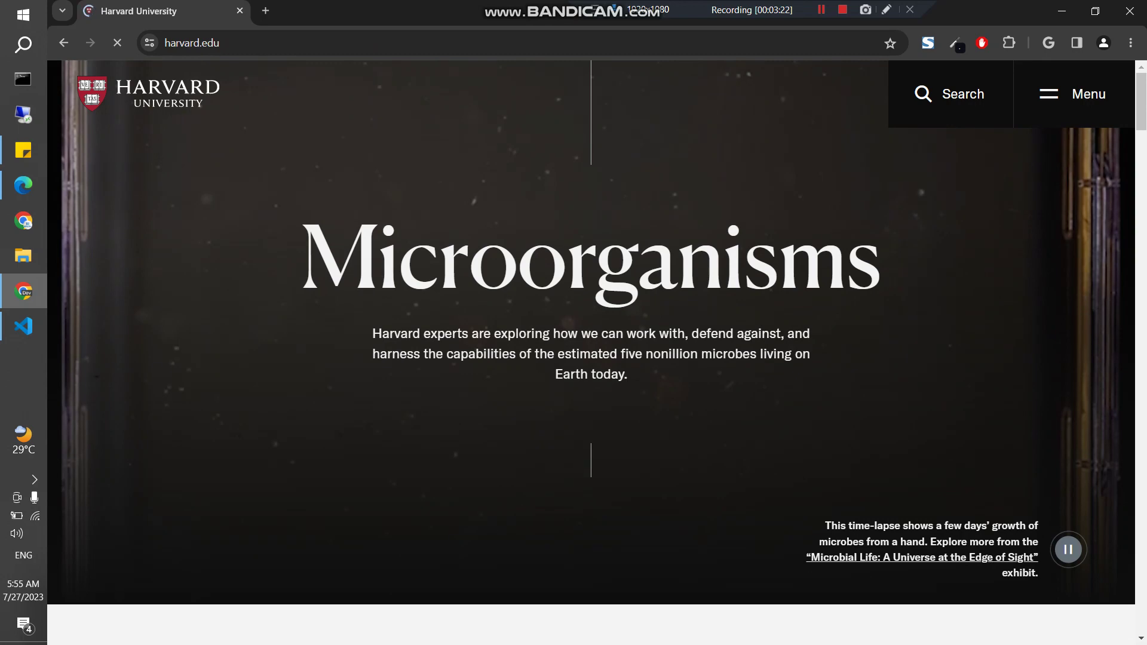
{"action": "scroll", "coordinate": [592, 353], "scroll_direction": "down", "scroll_amount": 8}
{"action": "scroll", "coordinate": [592, 352], "scroll_direction": "down", "scroll_amount": 5}
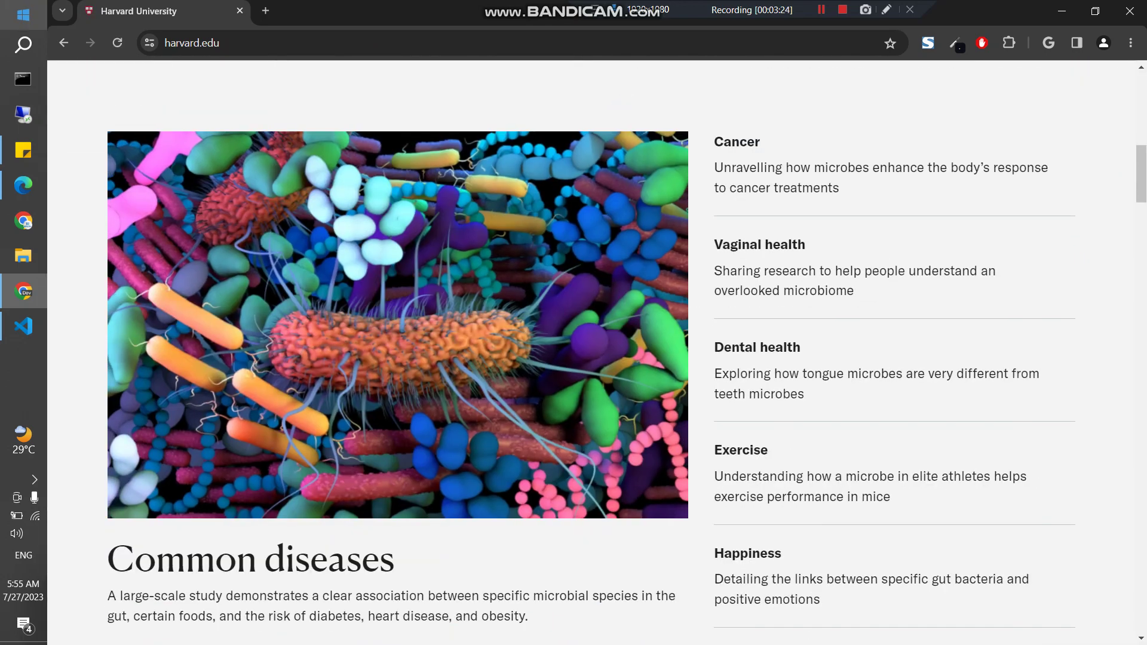
{"action": "left_click", "coordinate": [64, 43]}
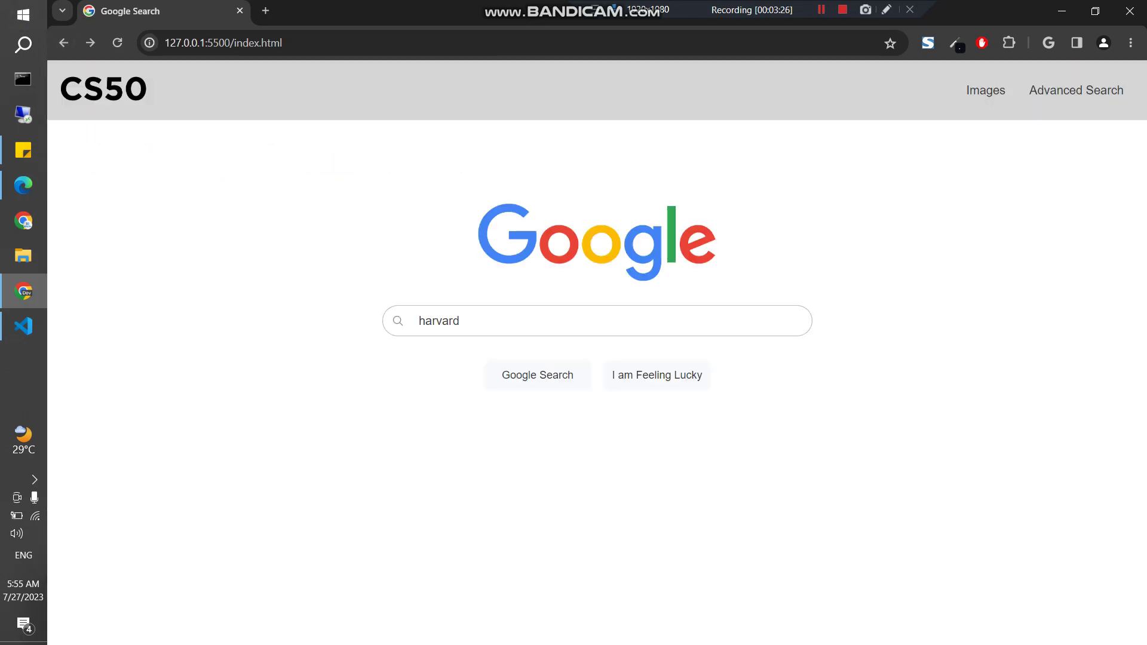
Replace the query with 'cairo' and run an I'm Feeling Lucky search
{"action": "key", "text": "BackSpace"}
{"action": "type", "text": "\\"}
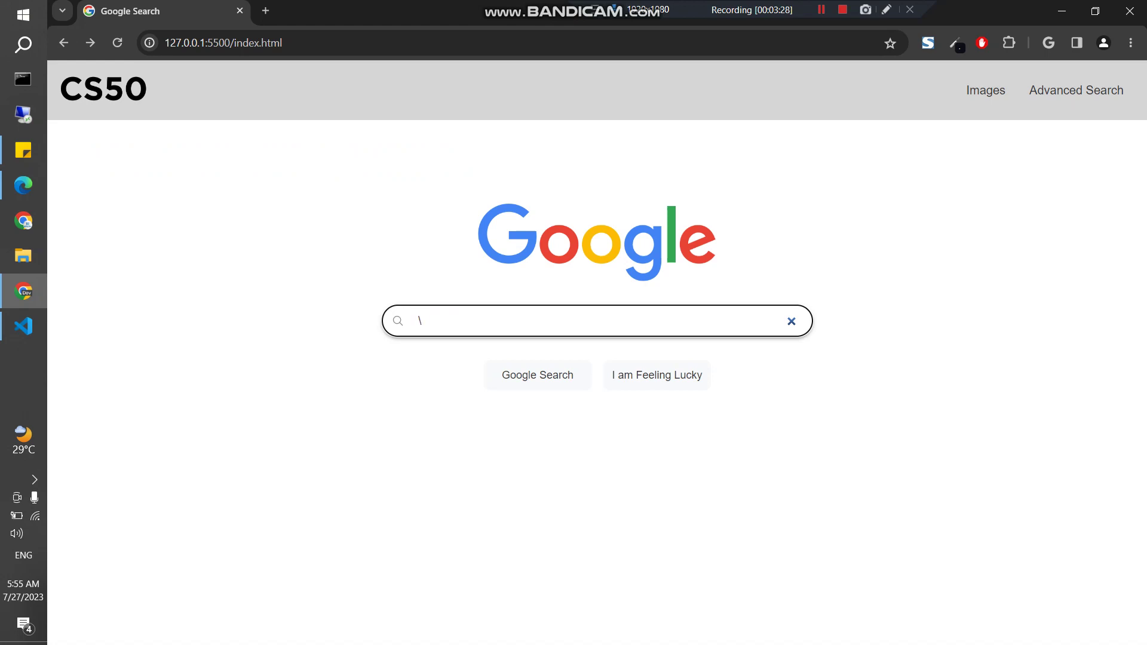
{"action": "type", "text": "cairo"}
{"action": "key", "text": "Return"}
{"action": "left_click", "coordinate": [64, 42]}
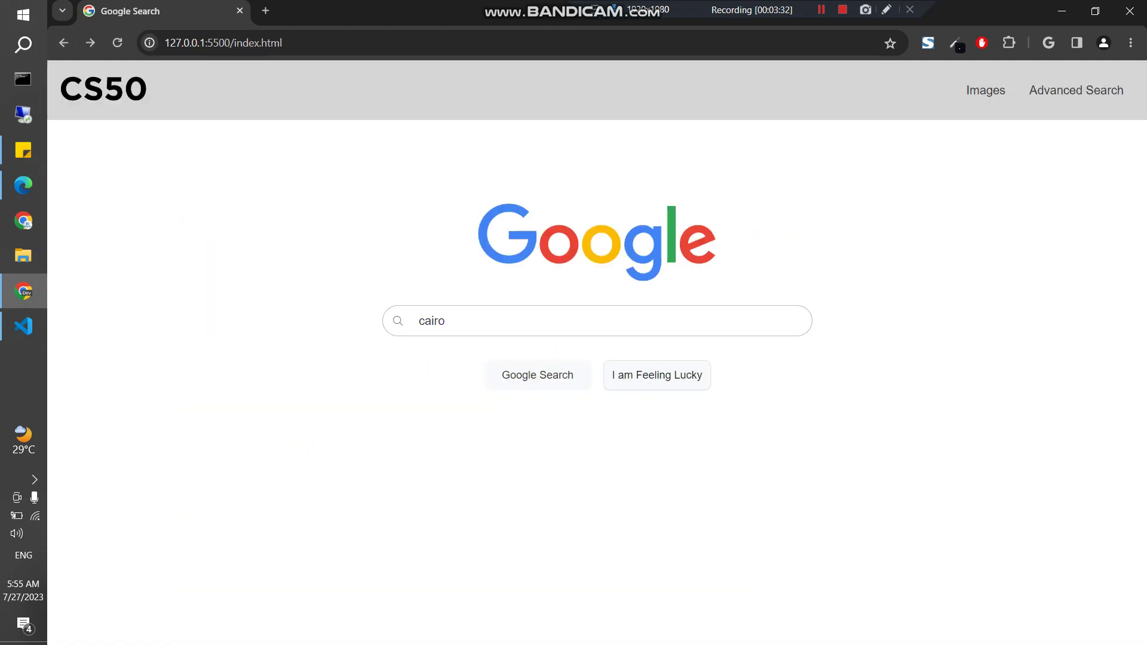
{"action": "left_click", "coordinate": [657, 376]}
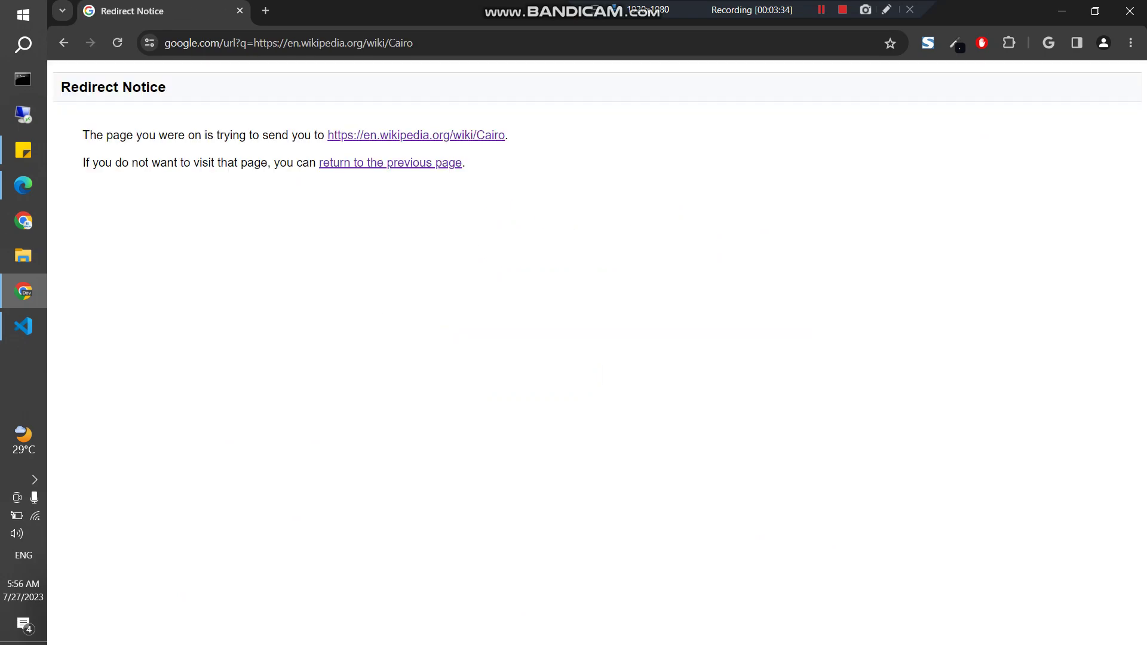
Follow the redirect to the Wikipedia Cairo article, scroll through it, and return
{"action": "left_click", "coordinate": [416, 135]}
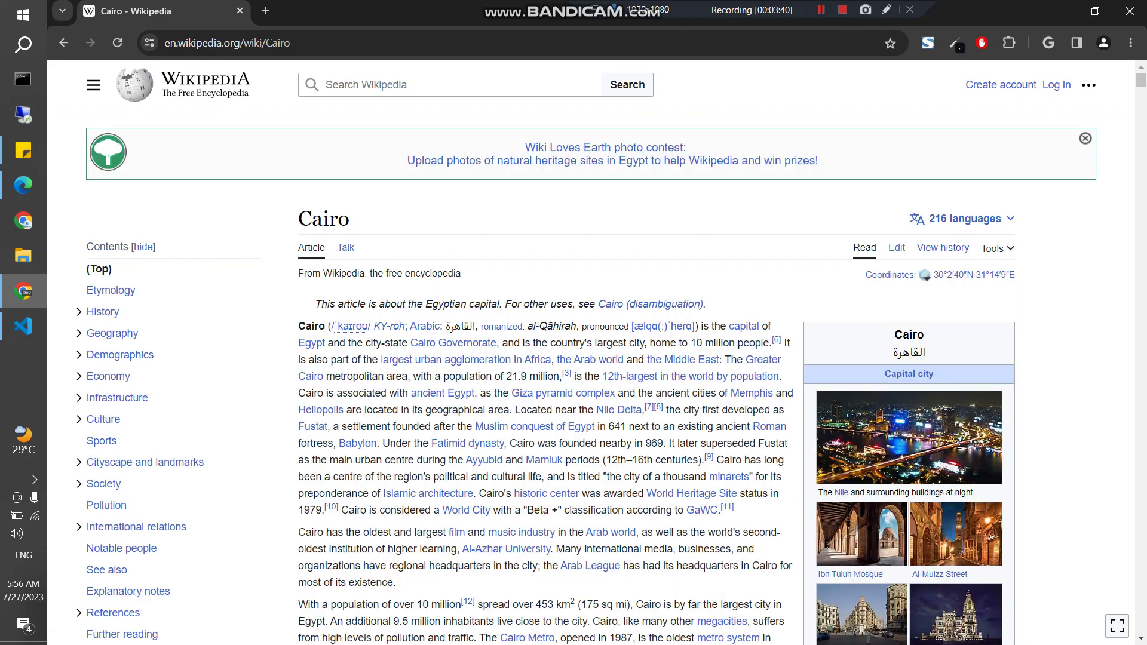
{"action": "scroll", "coordinate": [574, 358], "scroll_direction": "down", "scroll_amount": 5}
{"action": "scroll", "coordinate": [574, 358], "scroll_direction": "down", "scroll_amount": 4}
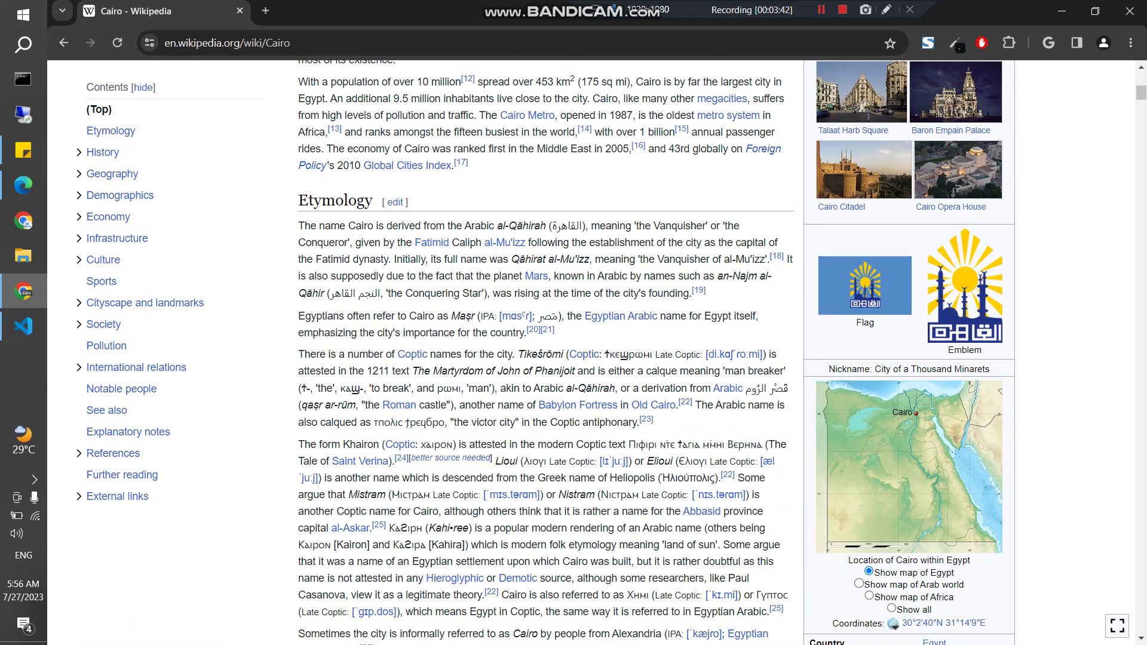
{"action": "scroll", "coordinate": [574, 358], "scroll_direction": "down", "scroll_amount": 5}
{"action": "scroll", "coordinate": [574, 359], "scroll_direction": "down", "scroll_amount": 7}
{"action": "scroll", "coordinate": [573, 358], "scroll_direction": "up", "scroll_amount": 12}
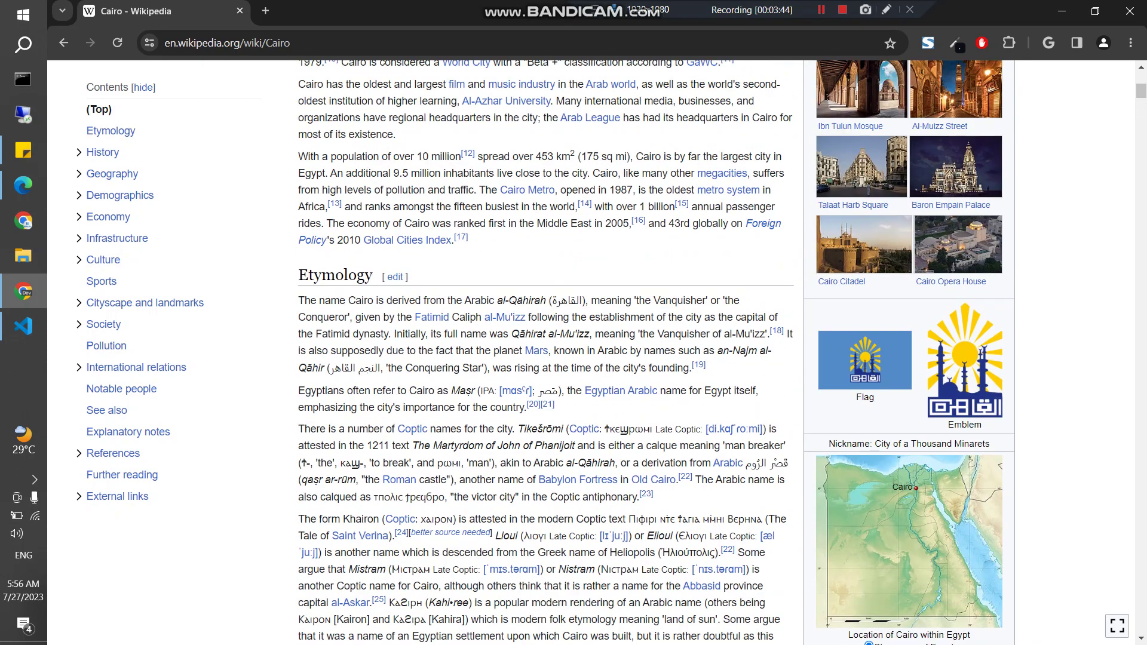
{"action": "scroll", "coordinate": [573, 358], "scroll_direction": "up", "scroll_amount": 8}
{"action": "left_click", "coordinate": [64, 42]}
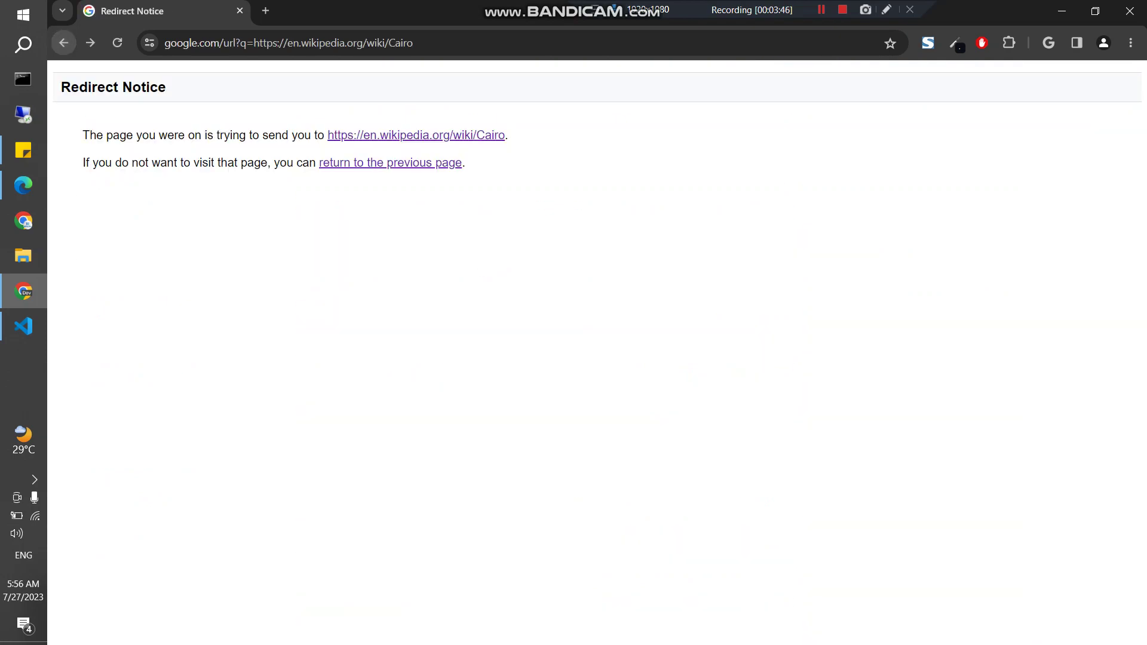
{"action": "left_click", "coordinate": [63, 43]}
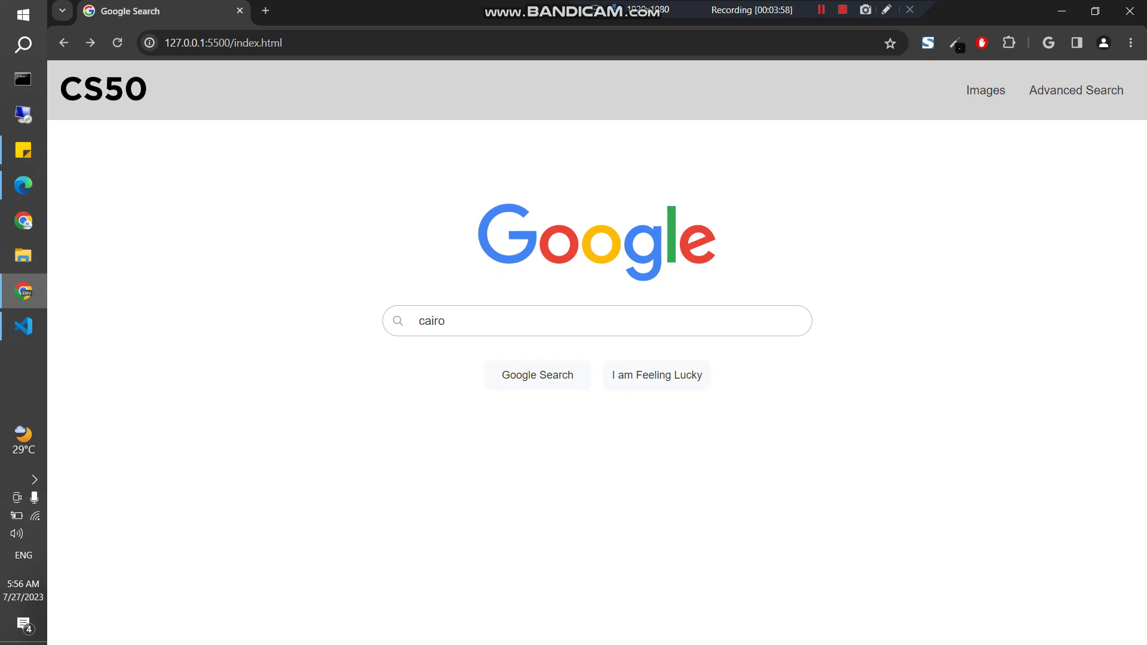
Restore and shift the Chrome window, then maximize it again
{"action": "double_click", "coordinate": [753, 10]}
{"action": "left_click_drag", "start_coordinate": [753, 10], "coordinate": [793, 10]}
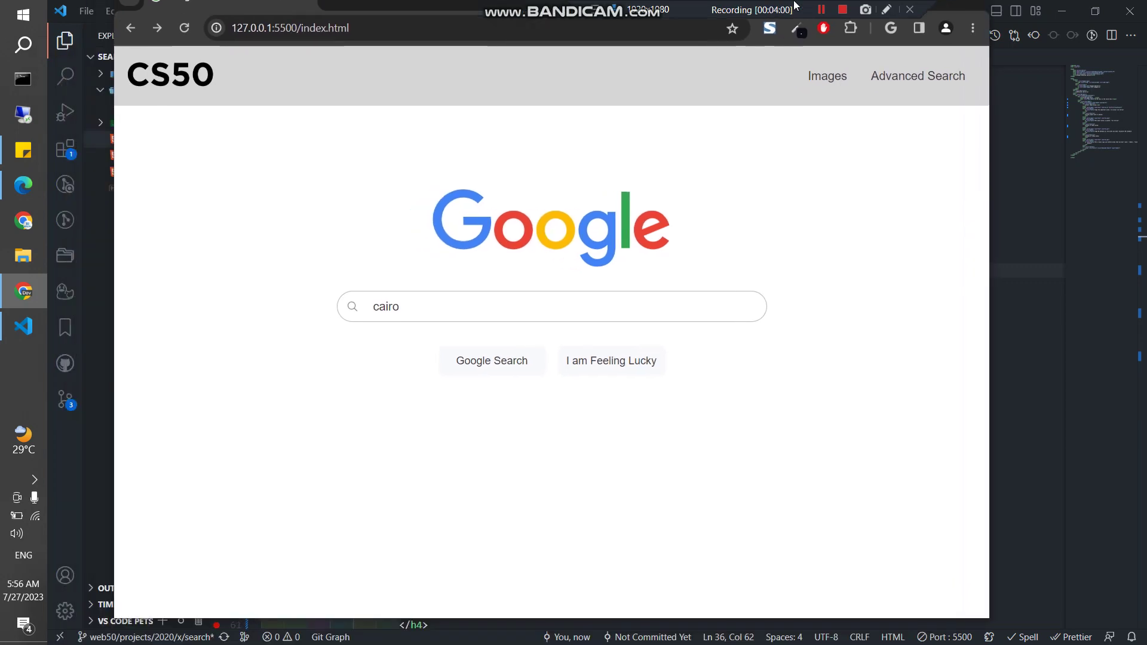
{"action": "double_click", "coordinate": [793, 10]}
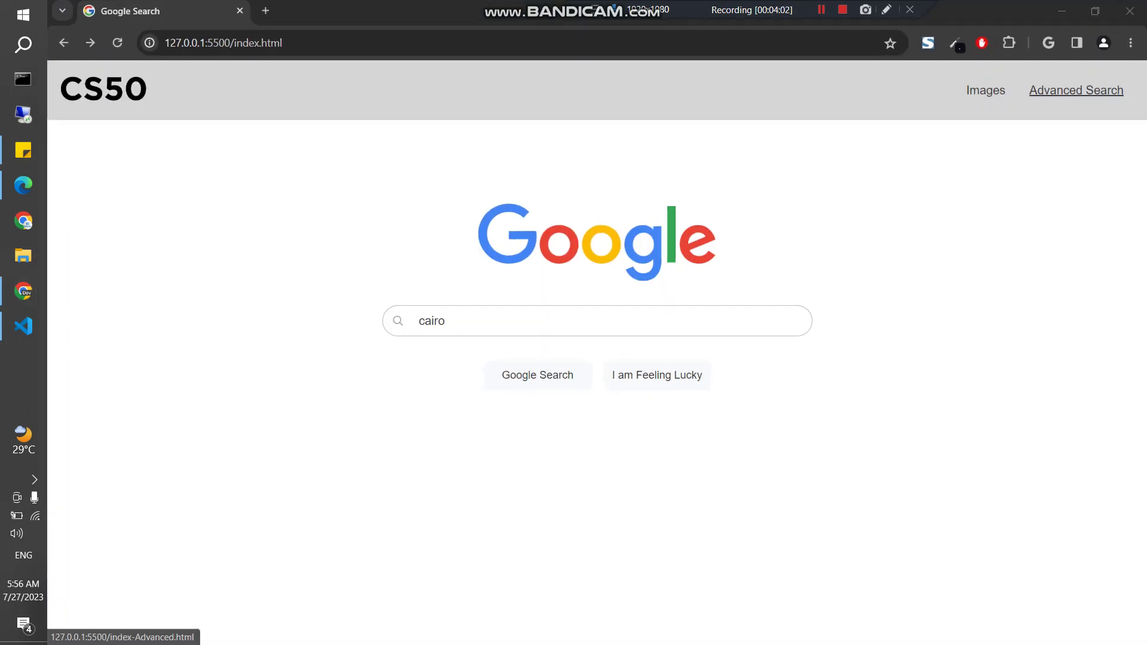
Resize the Advanced Search window wider then narrower to show responsiveness, then return home
{"action": "left_click", "coordinate": [1075, 90]}
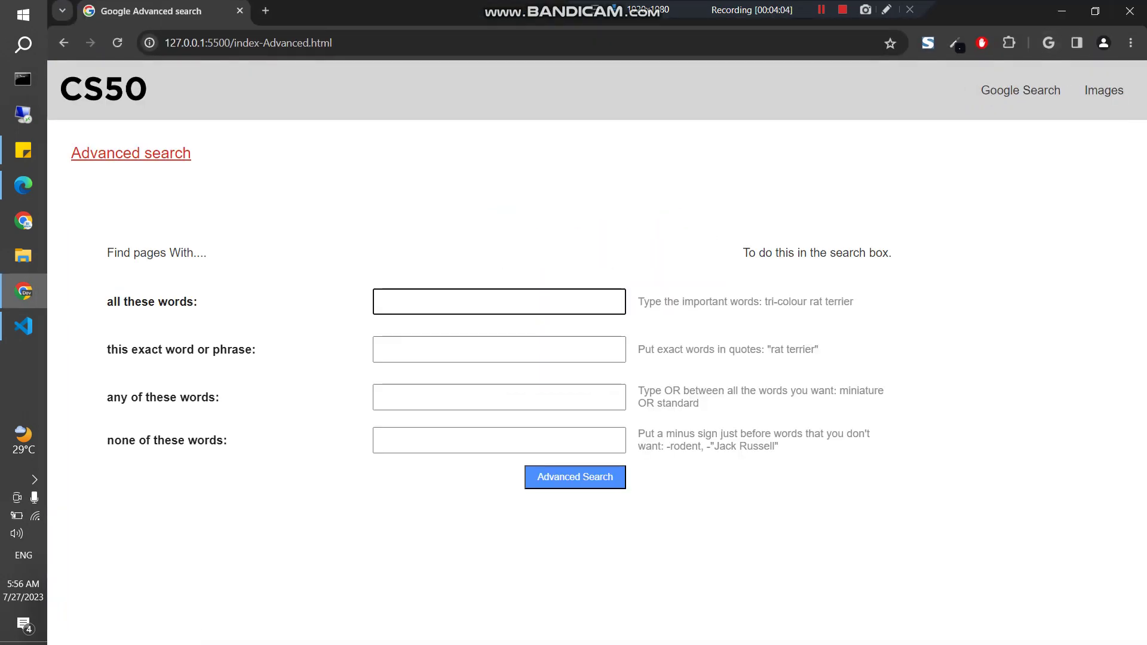
{"action": "key", "text": "super+Down"}
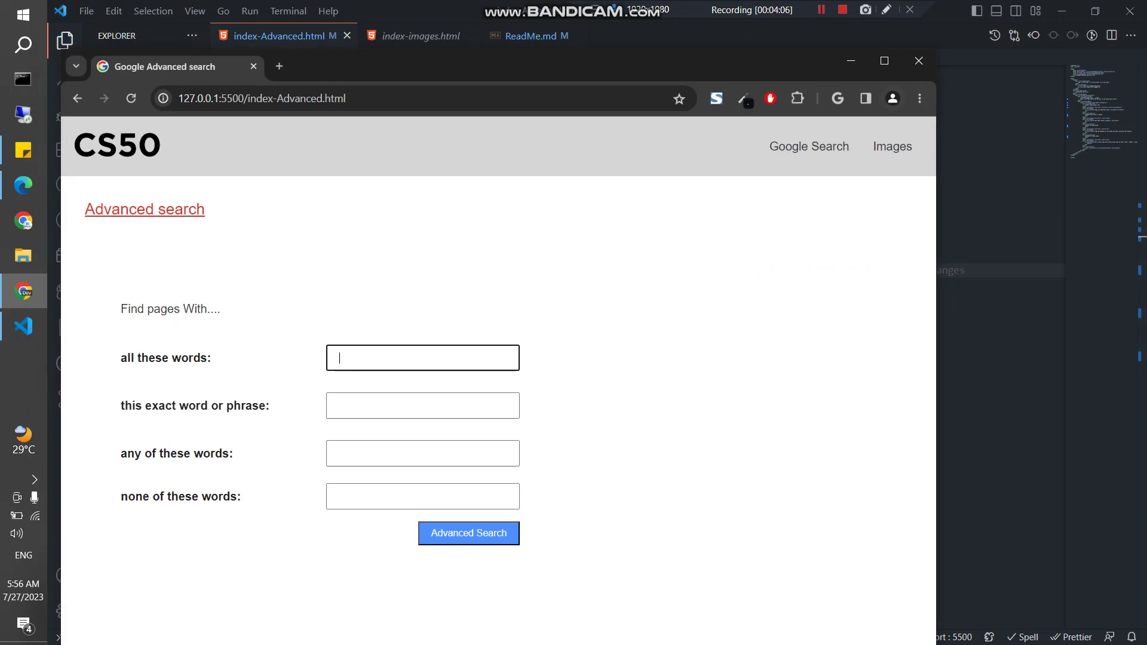
{"action": "left_click_drag", "start_coordinate": [774, 66], "coordinate": [776, 30]}
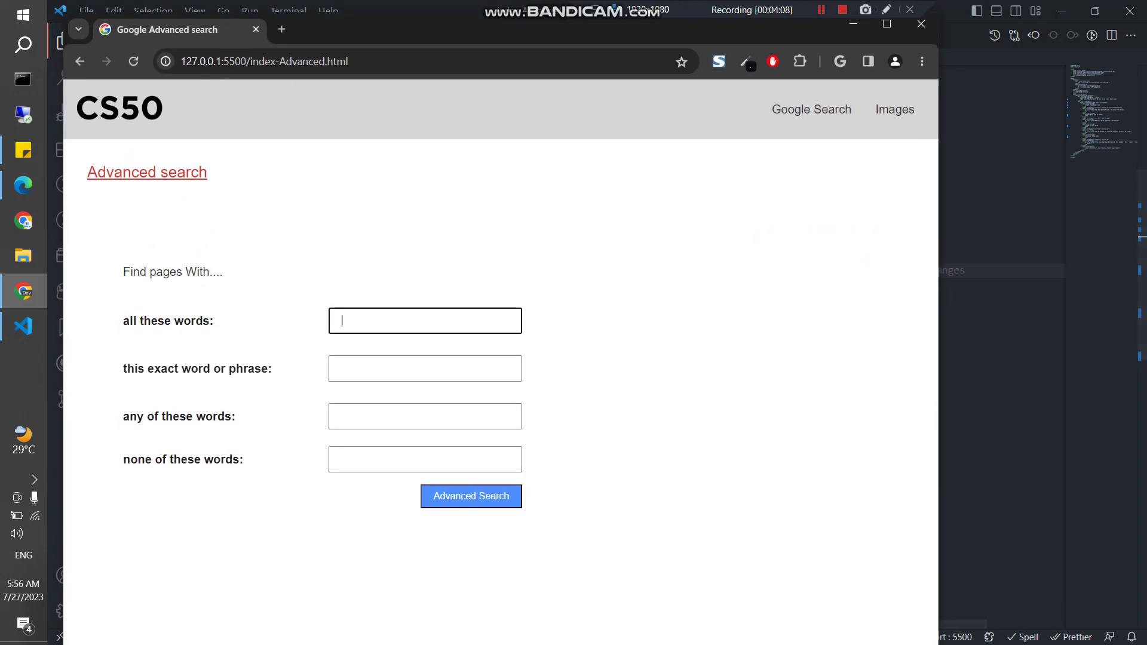
{"action": "left_click_drag", "start_coordinate": [938, 289], "coordinate": [1096, 289]}
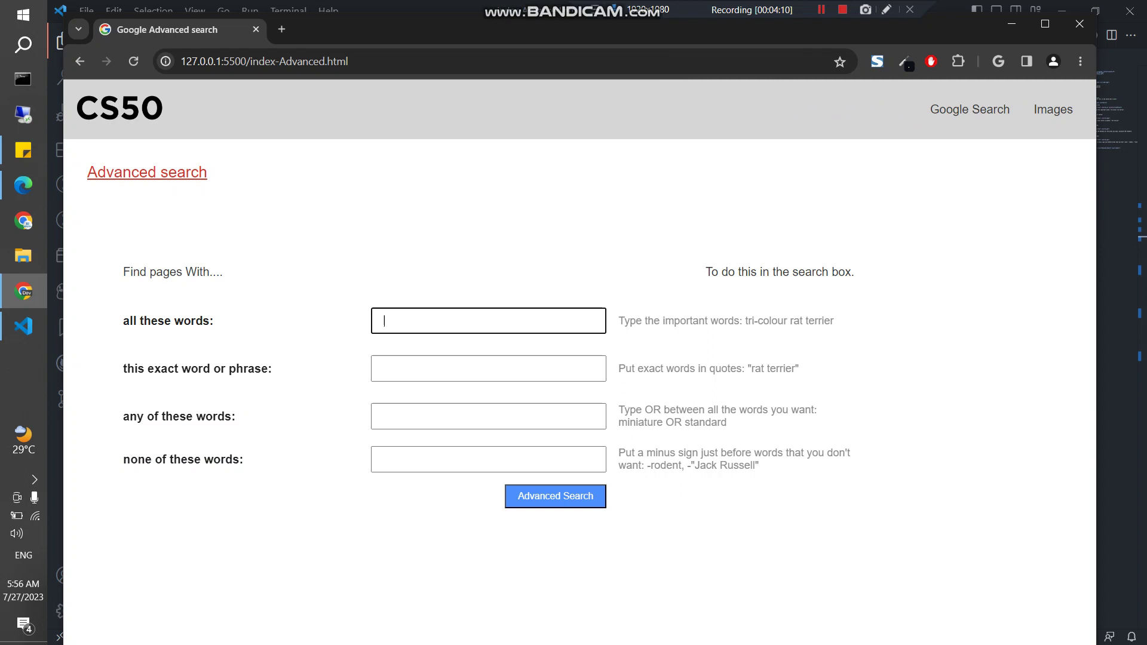
{"action": "left_click_drag", "start_coordinate": [1097, 220], "coordinate": [1124, 223]}
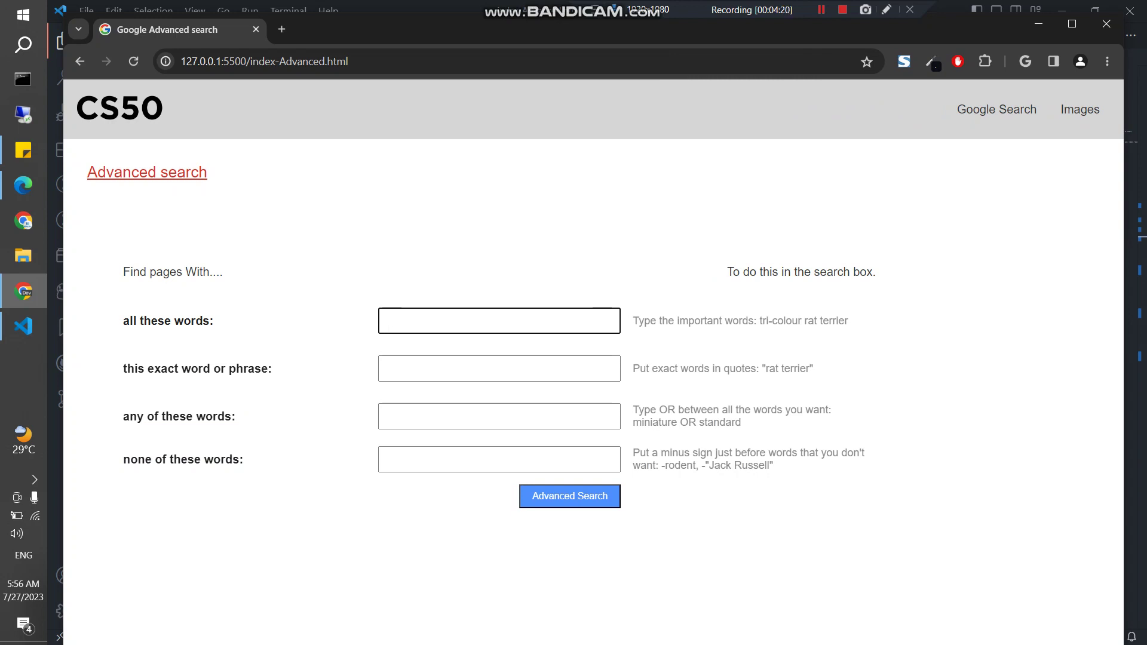
{"action": "left_click_drag", "start_coordinate": [1124, 251], "coordinate": [856, 244]}
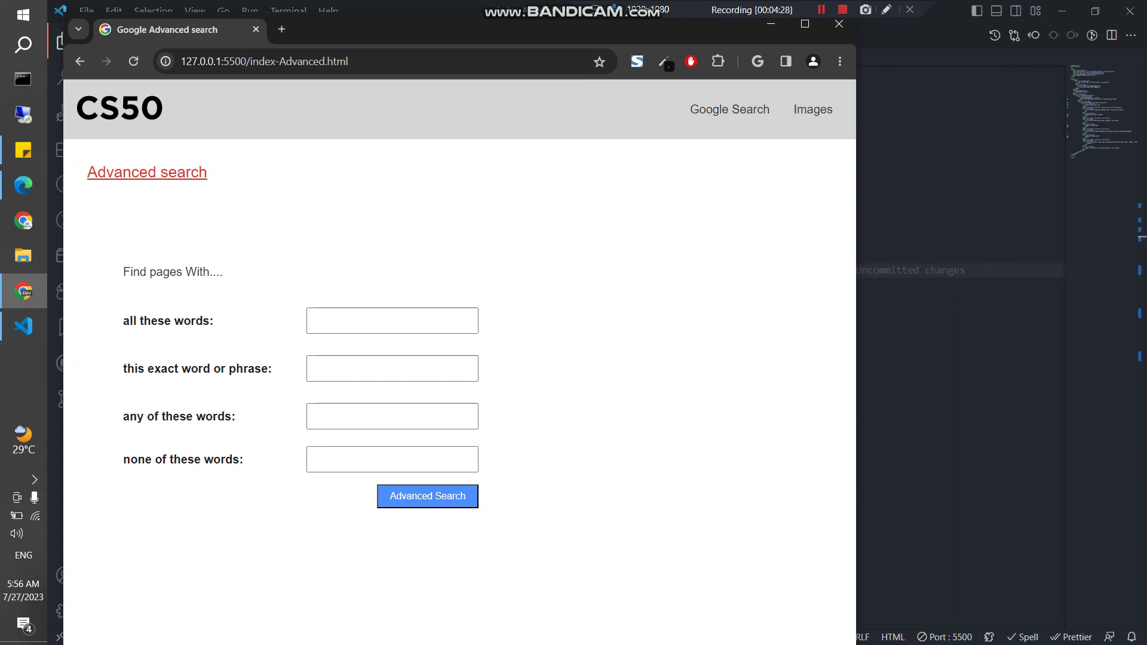
{"action": "left_click", "coordinate": [729, 109]}
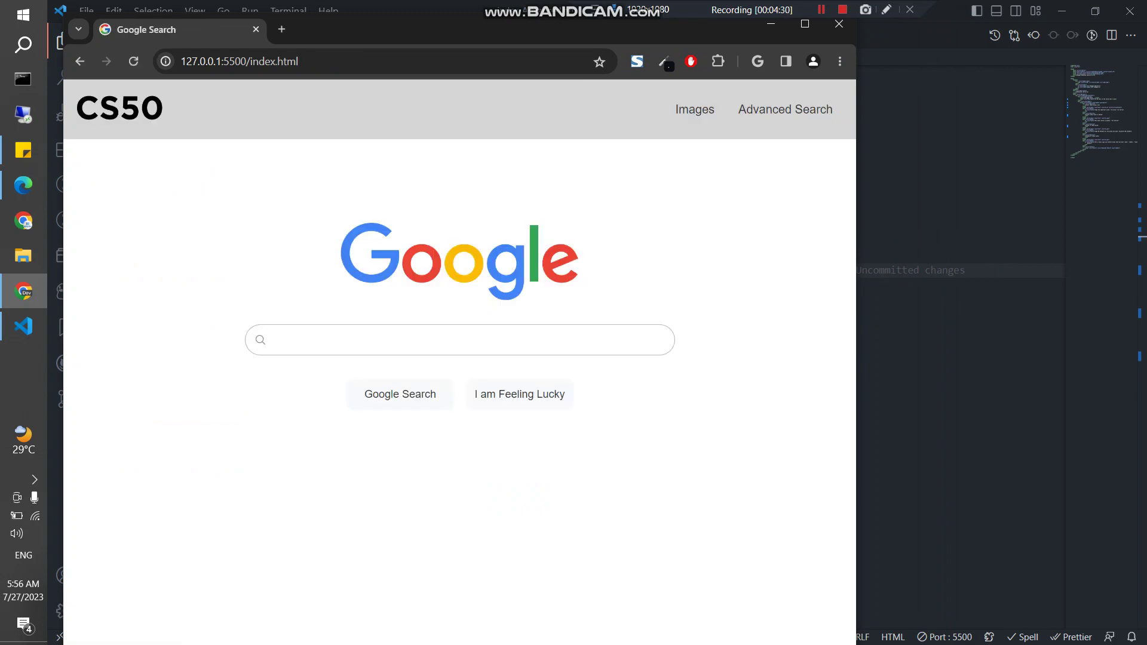